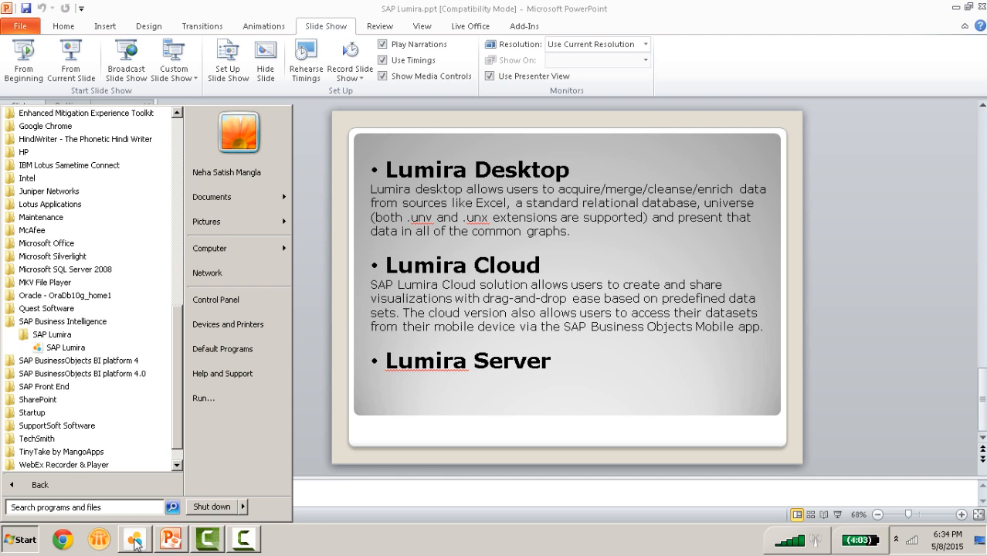
Switch from the presentation to the SAP Lumira application
click(135, 543)
mouse_move(135, 543)
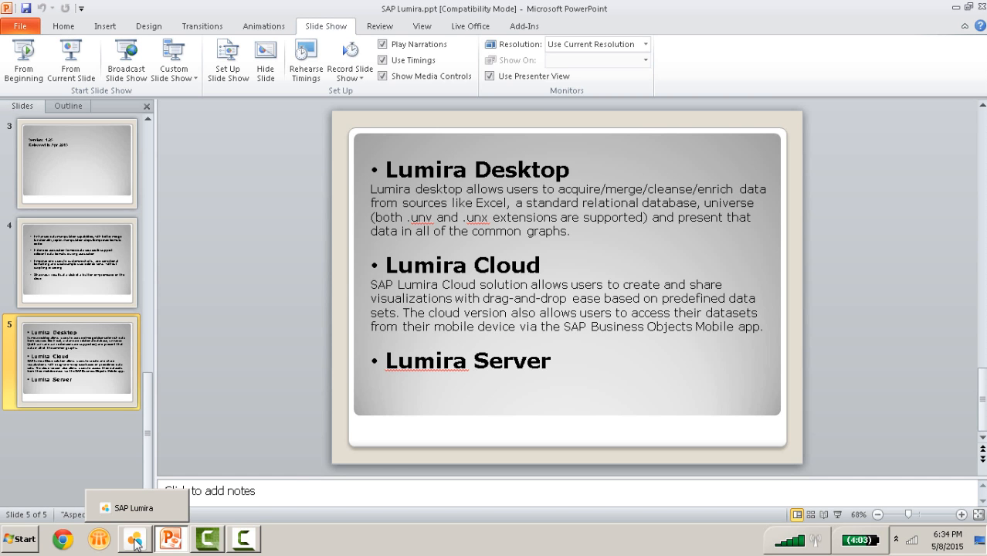
click(135, 543)
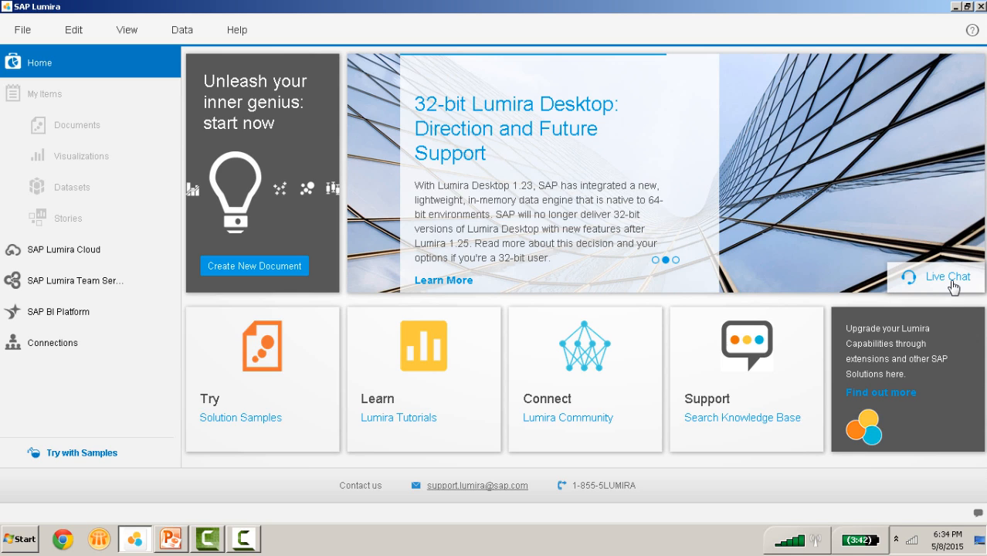
Examine the file, edit, view, data and help commands and the My Items section offered on the home page
mouse_move(954, 287)
click(22, 31)
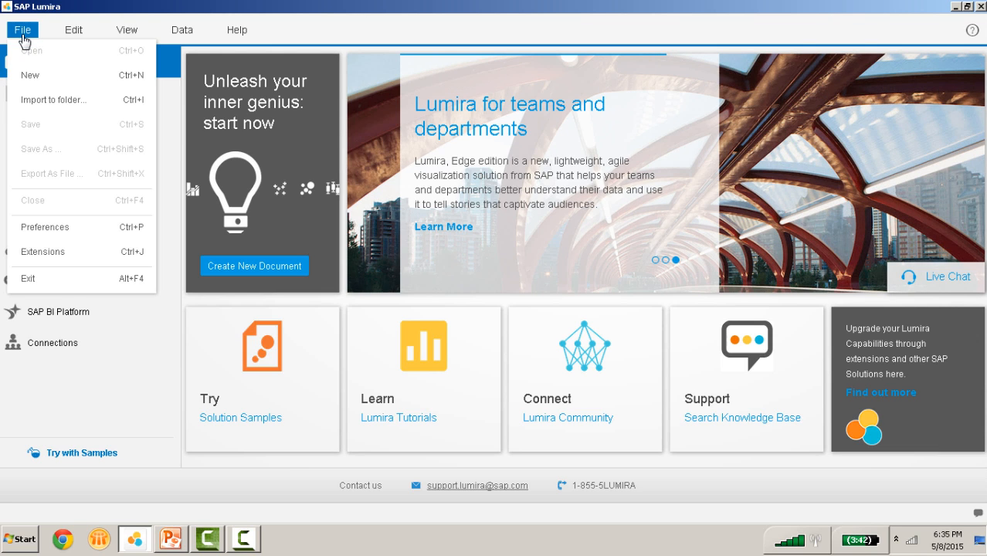
click(22, 34)
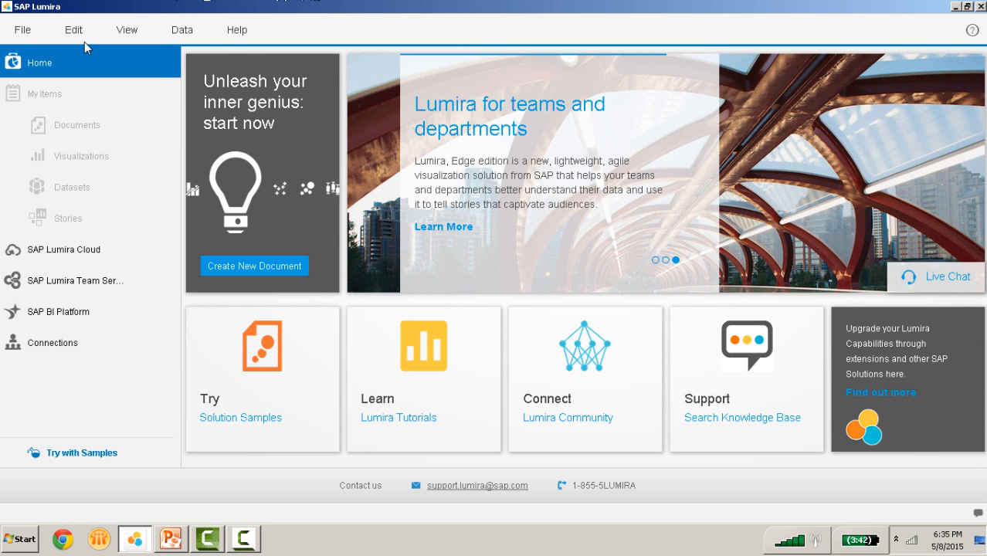
click(80, 36)
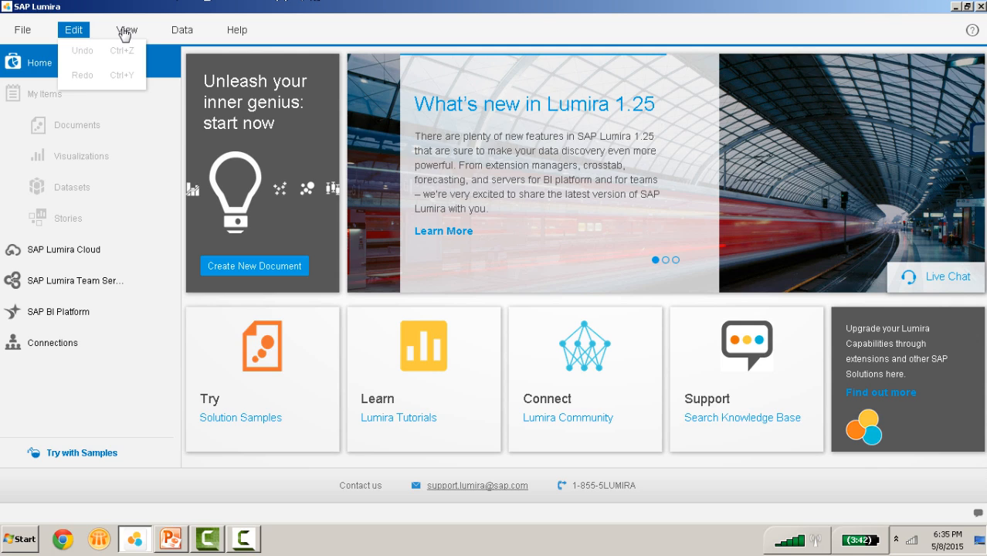
click(124, 34)
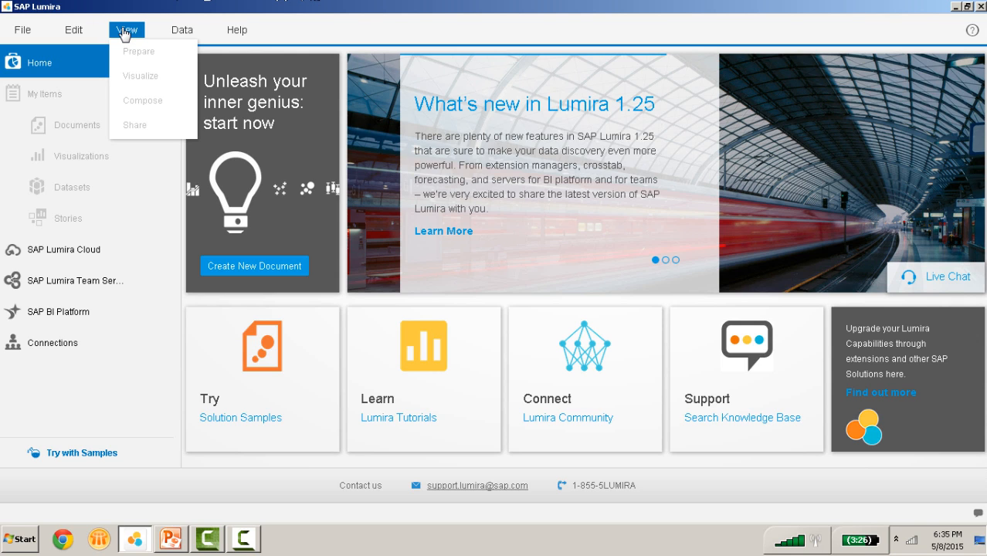
click(177, 31)
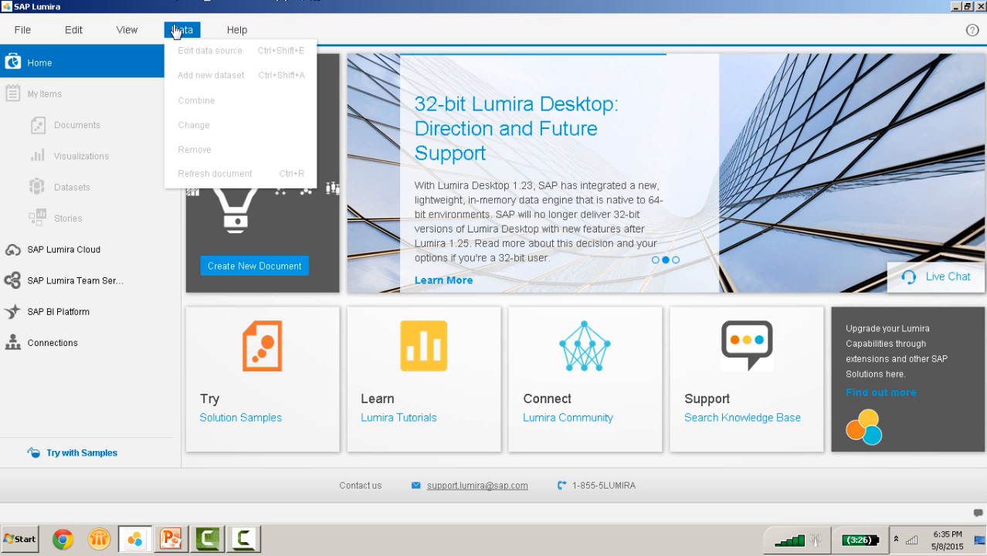
click(235, 31)
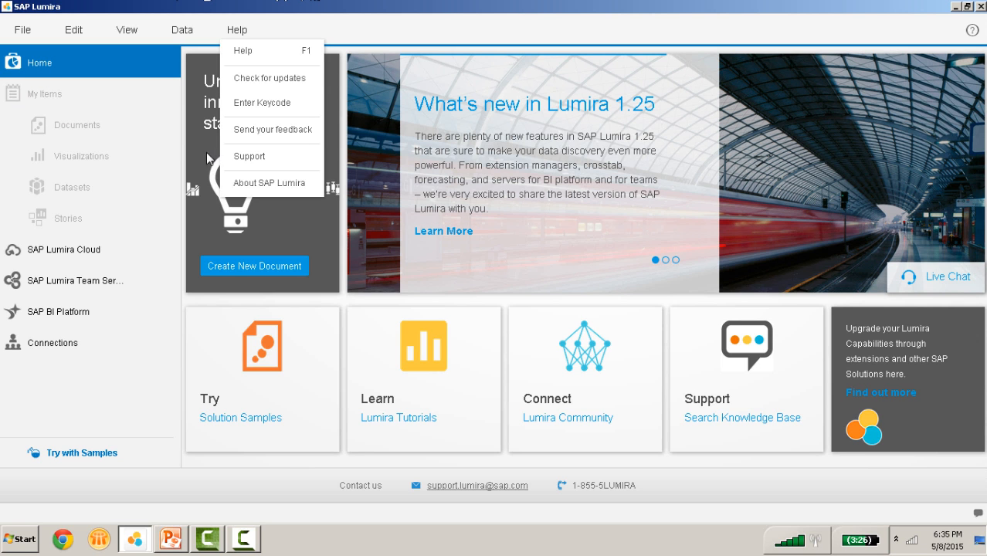
click(44, 104)
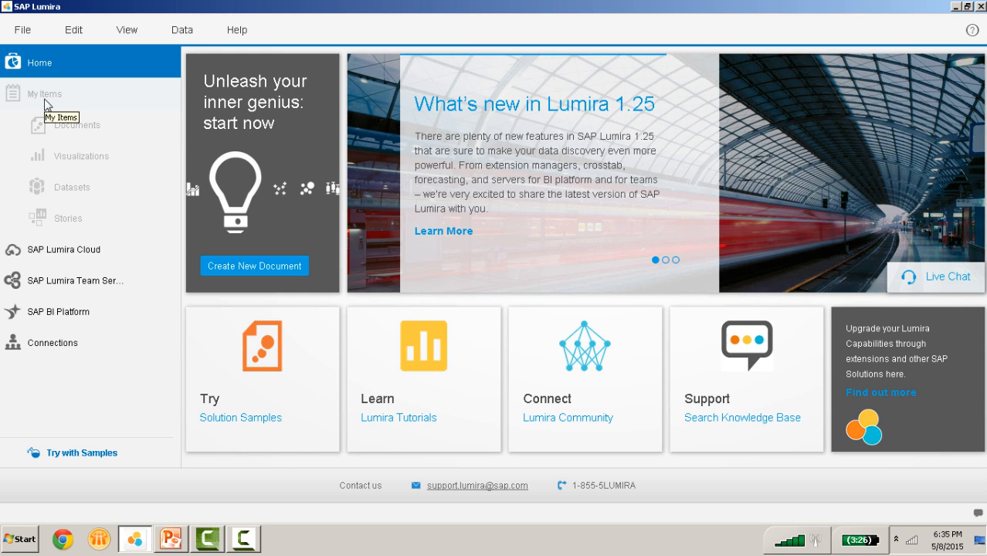
click(45, 104)
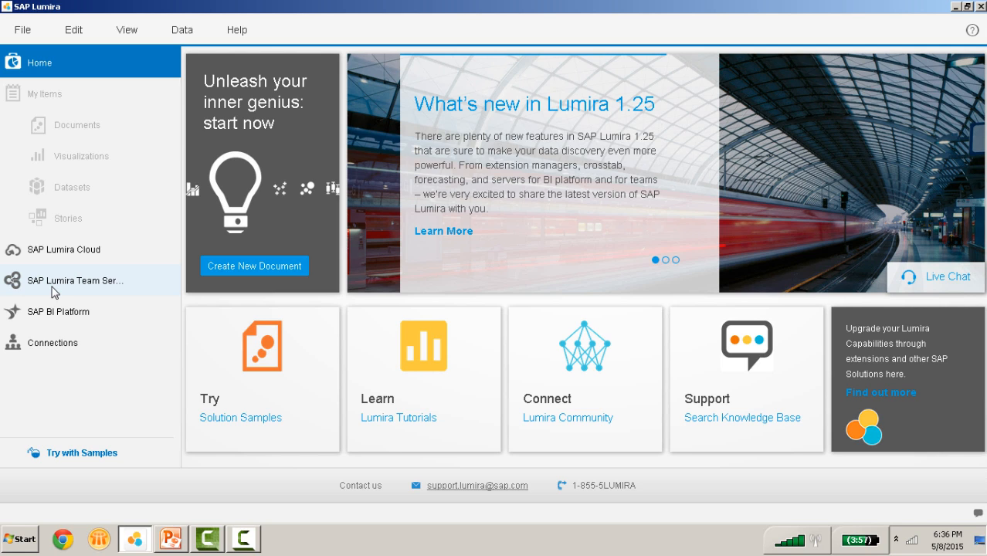
Review the login forms and authentication types for SAP Lumira Team Server and SAP BI Platform
click(55, 291)
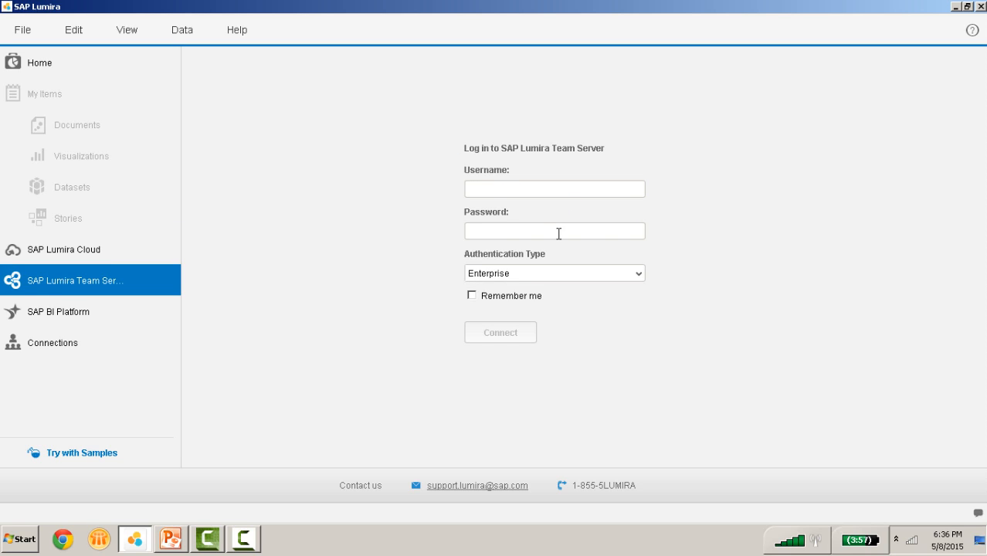
click(639, 276)
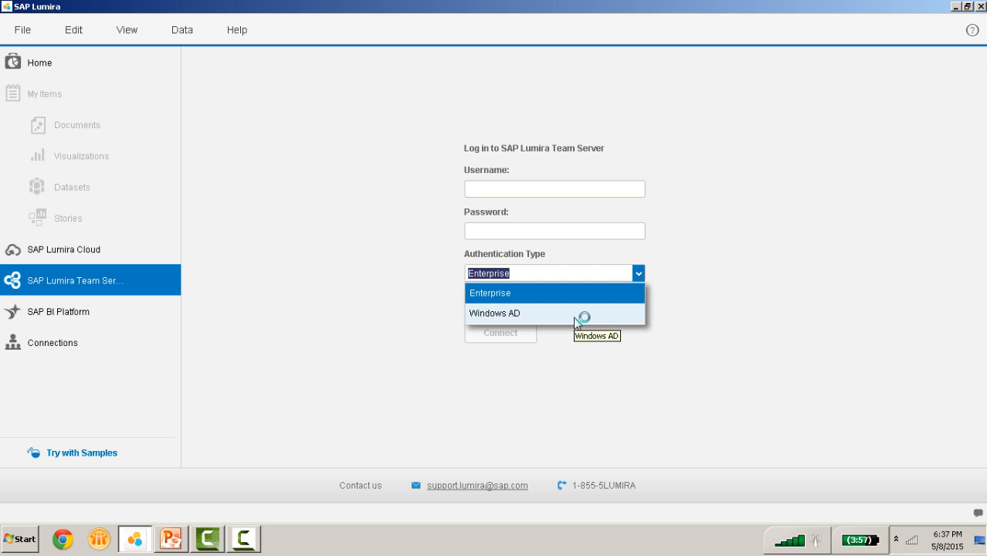
click(645, 375)
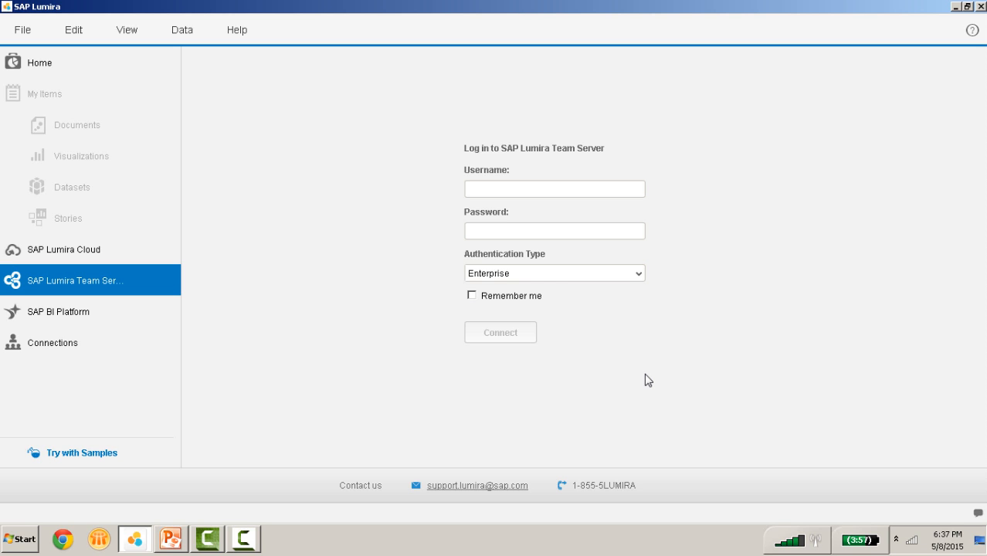
click(73, 320)
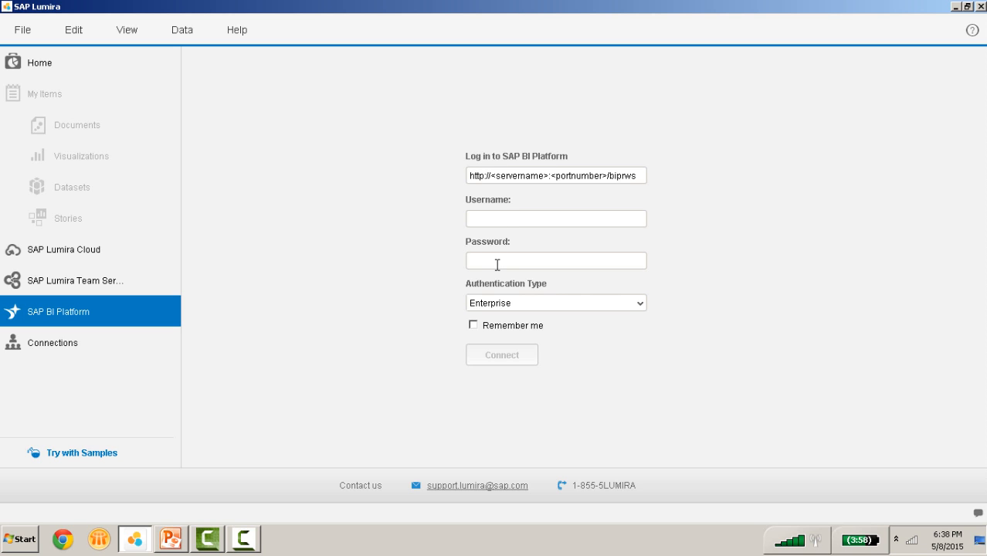
click(640, 307)
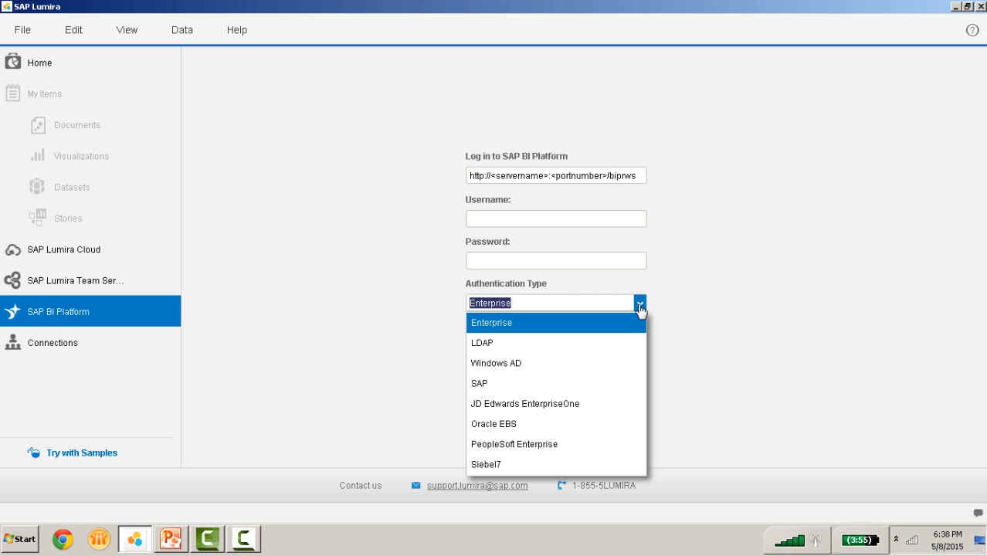
View the Connections page and the list of sample documents
click(59, 351)
click(60, 352)
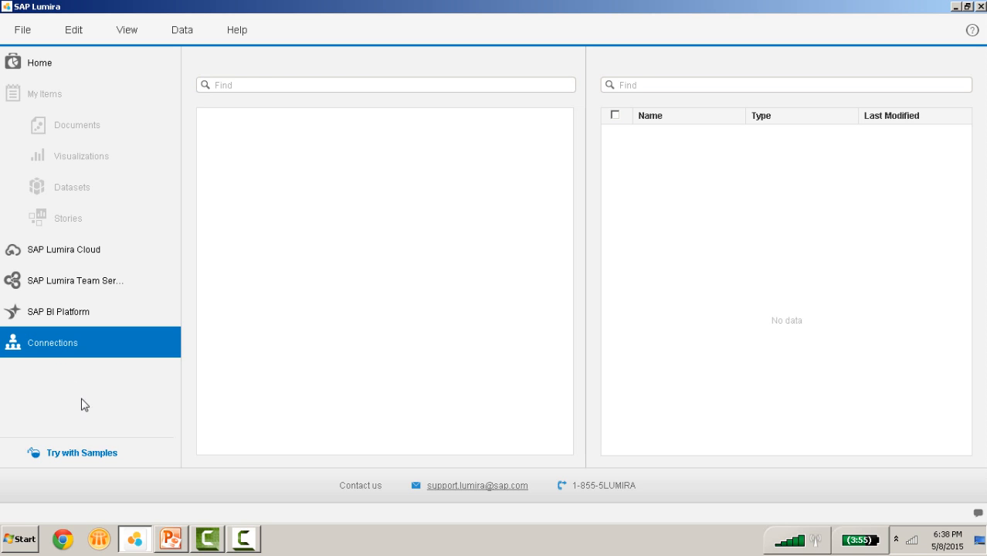
click(68, 454)
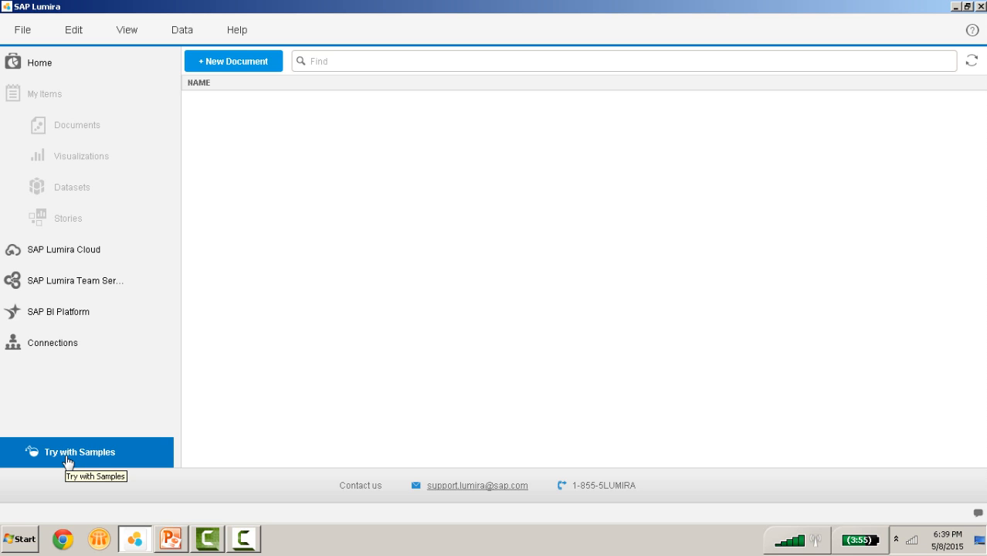
click(94, 462)
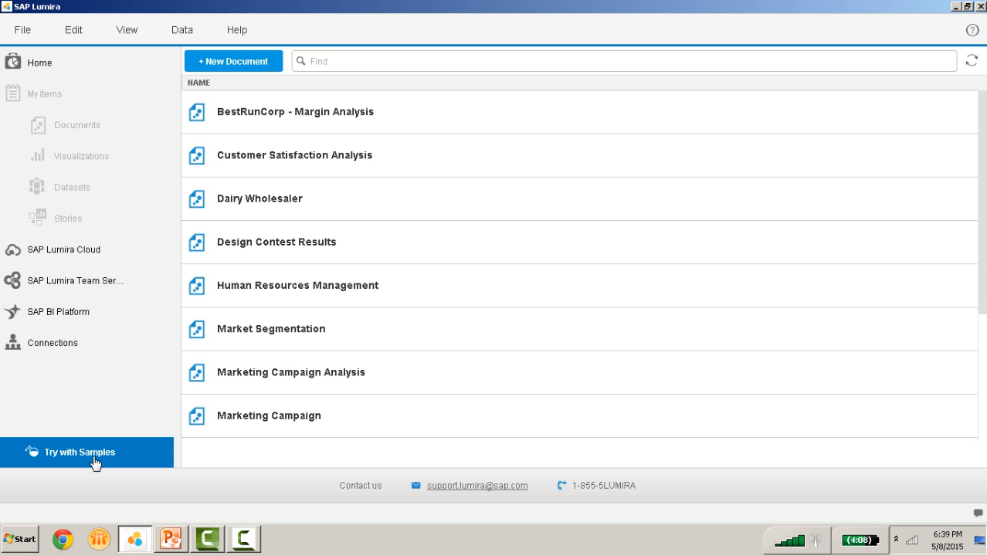
Start a new document with Microsoft Excel as the dataset source and load BestRunCorp_Retail.xlsx from the Desktop
click(194, 69)
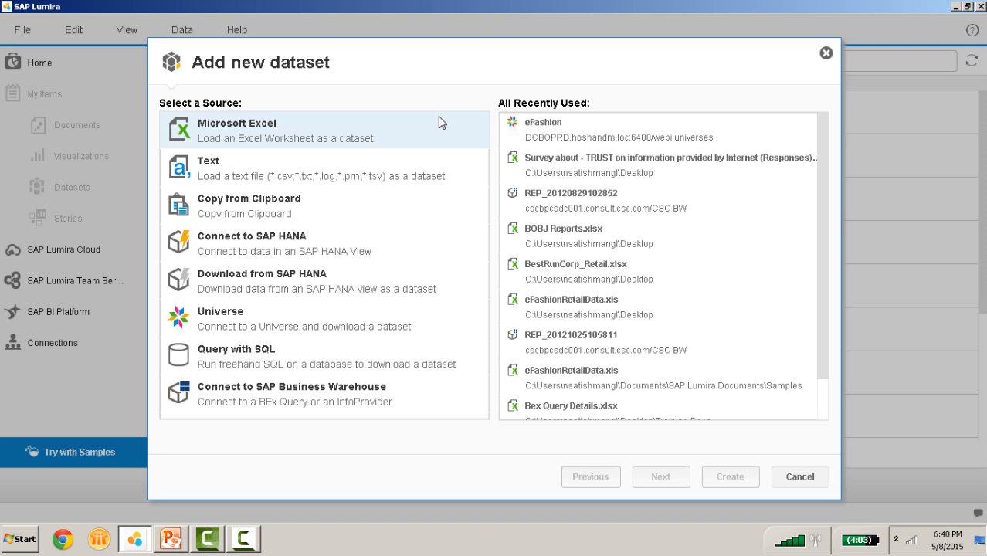
click(265, 129)
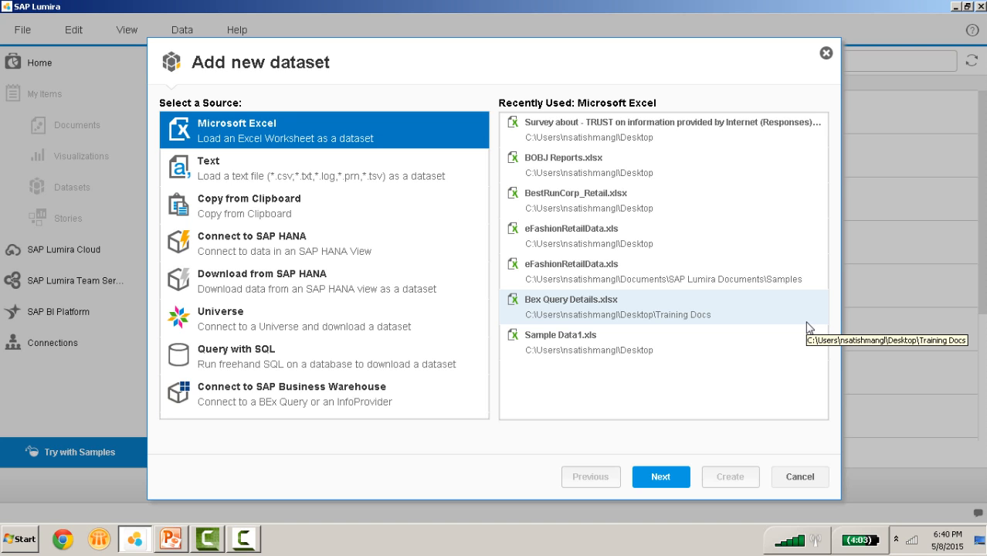
click(675, 206)
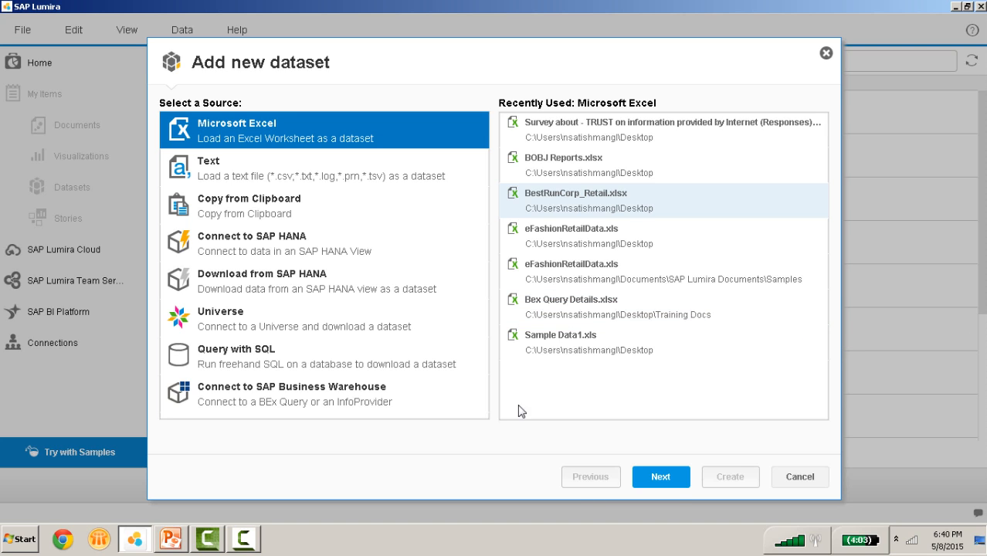
click(670, 485)
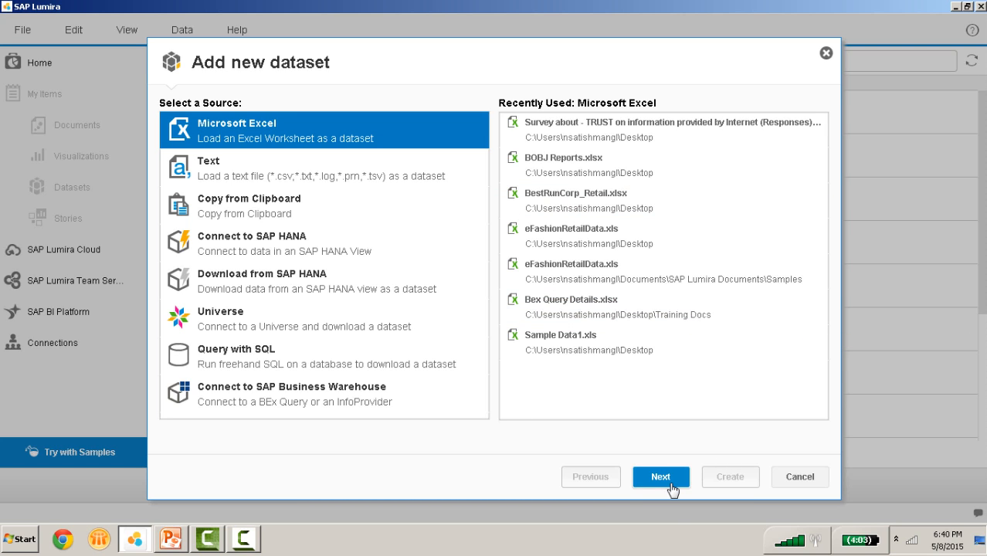
click(670, 485)
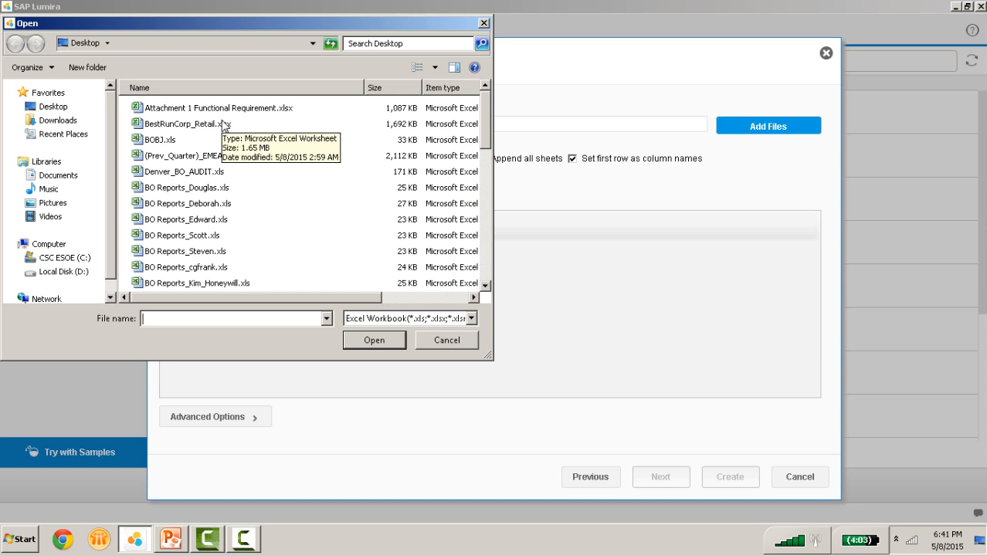
click(174, 127)
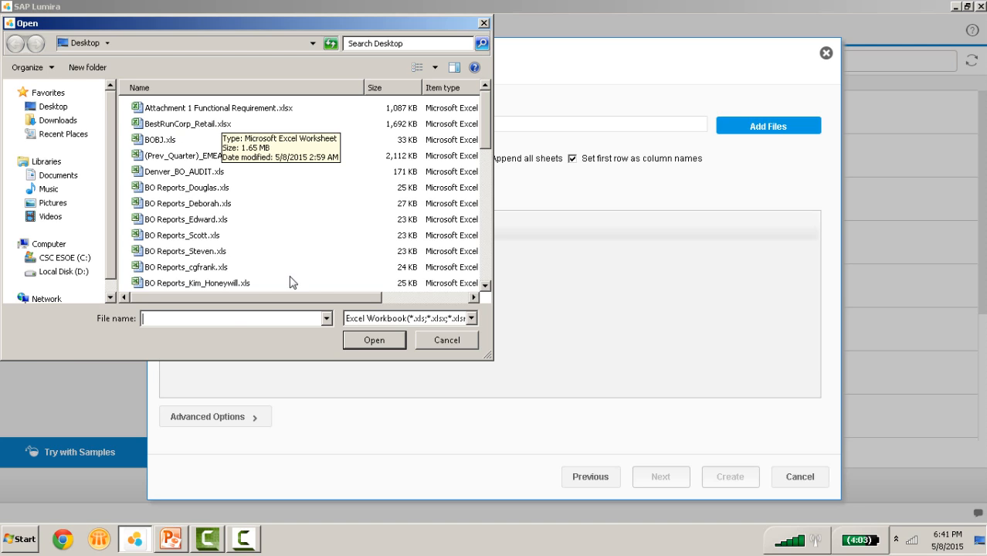
click(380, 344)
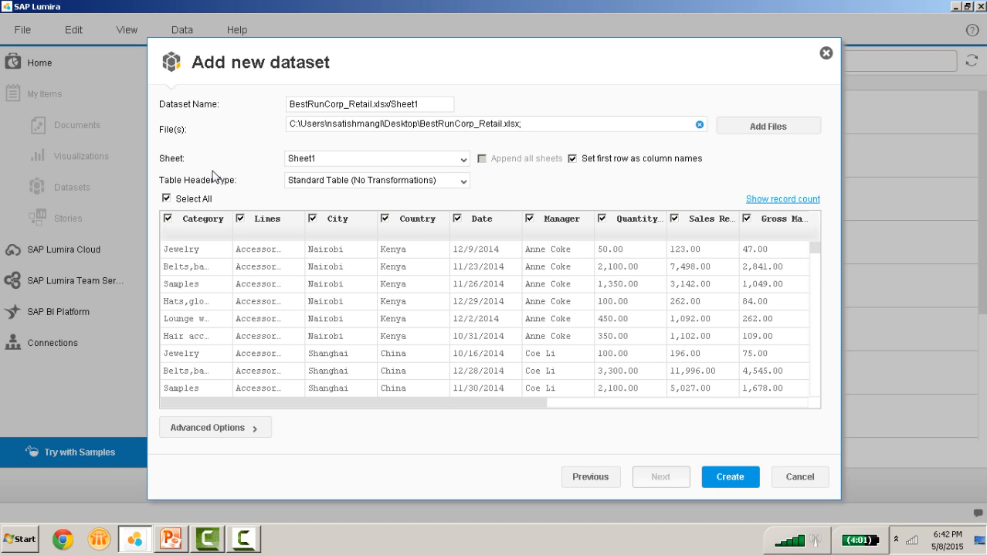
Check which sheets of the loaded workbook are available for the dataset
click(464, 162)
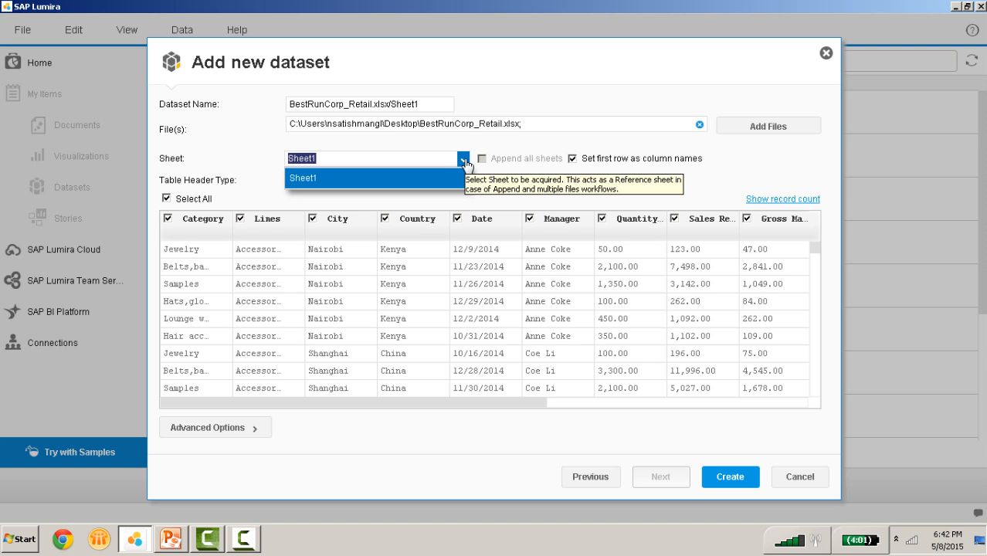
click(464, 162)
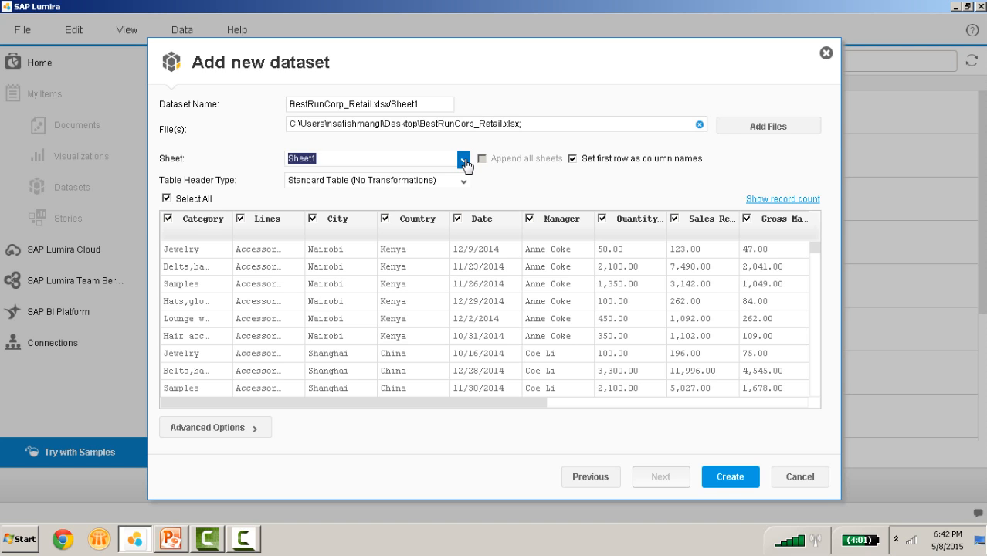
click(463, 160)
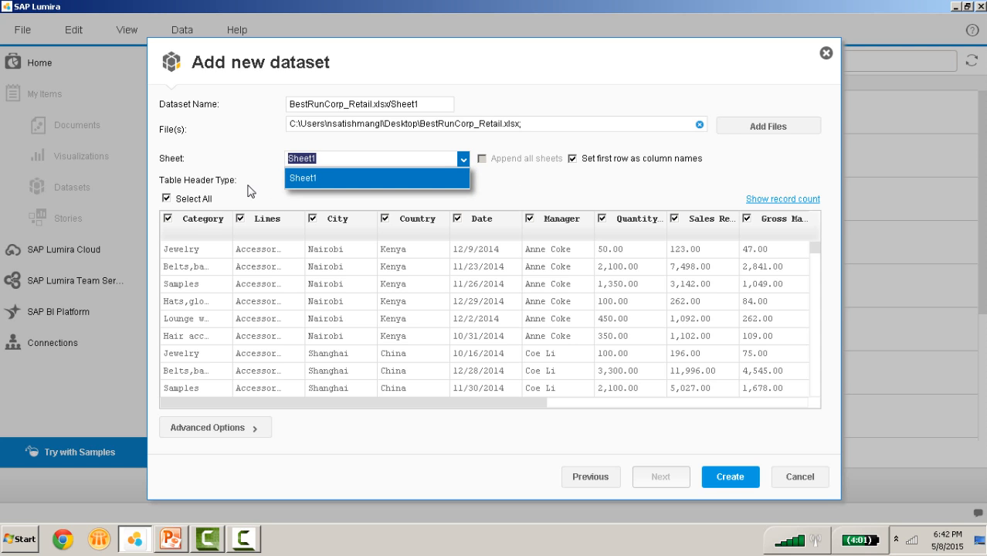
click(167, 191)
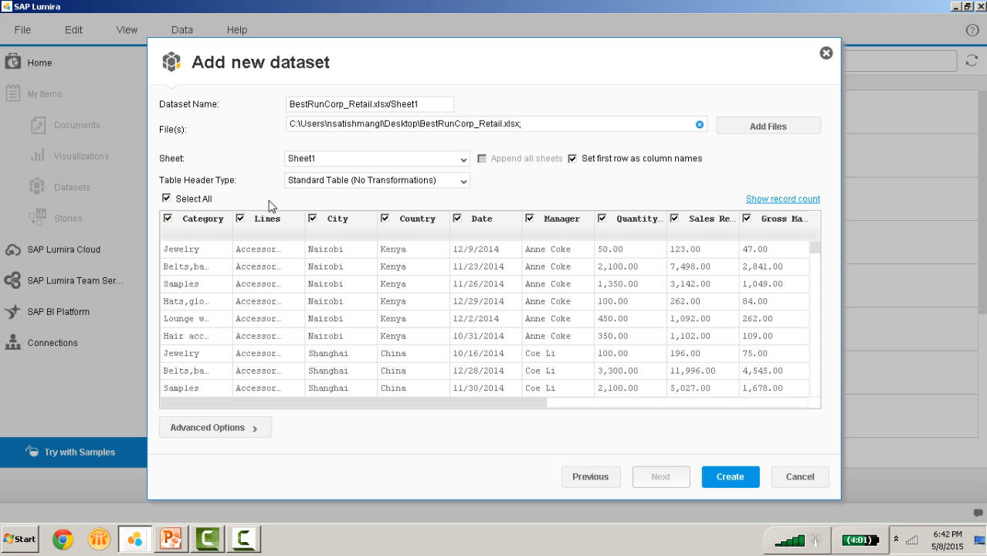
Try the Cross Table header type and return to Standard Table (No Transformations)
click(463, 184)
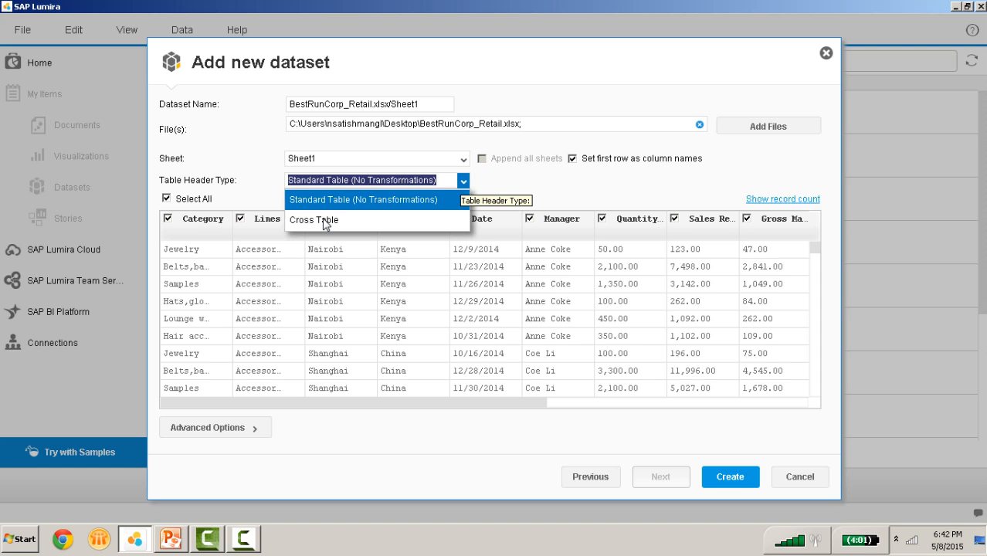
click(323, 220)
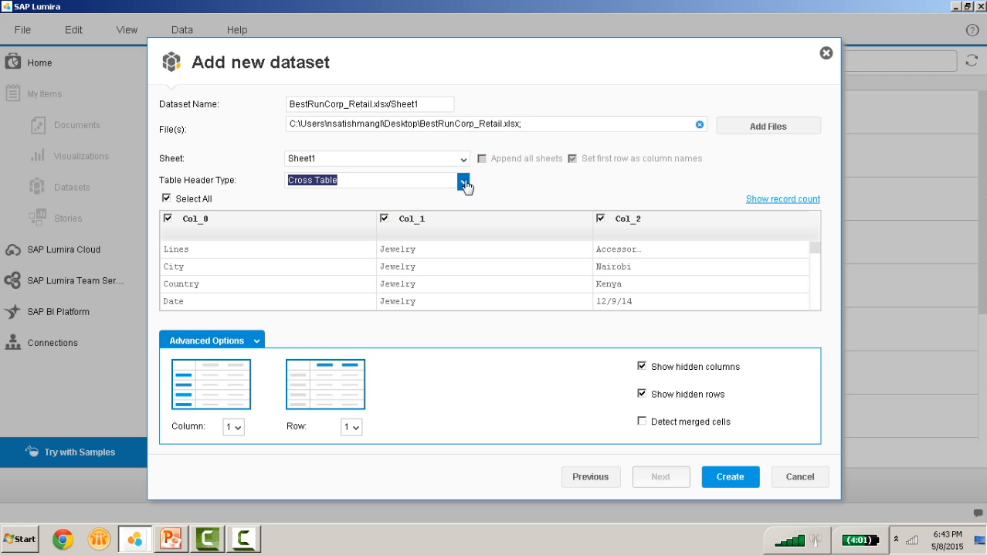
click(464, 183)
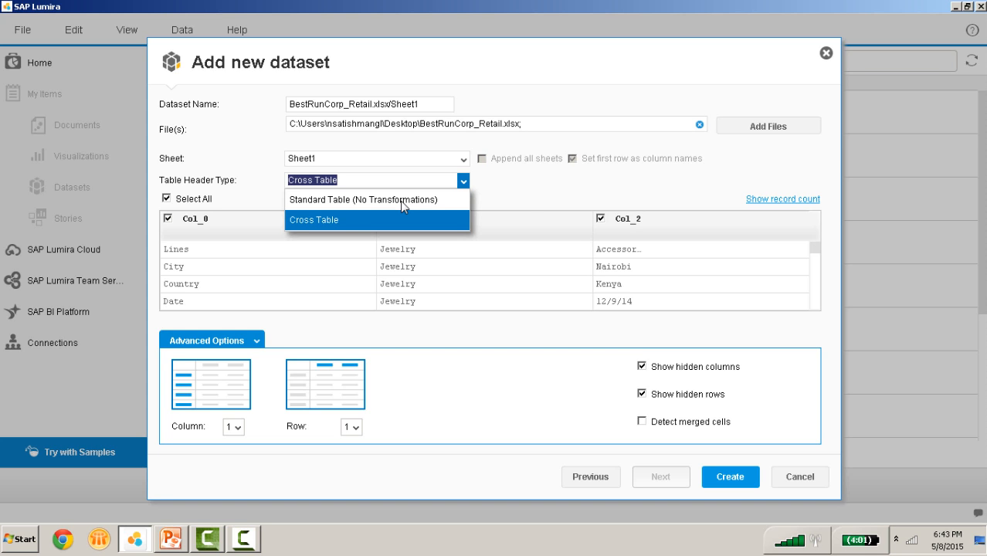
click(401, 201)
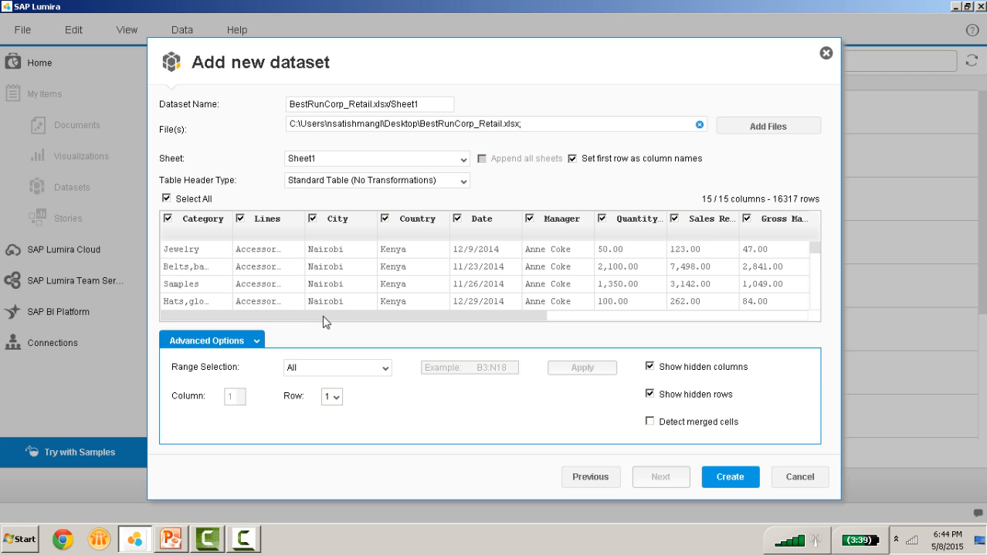
Look through the columns in the dataset preview table
click(607, 318)
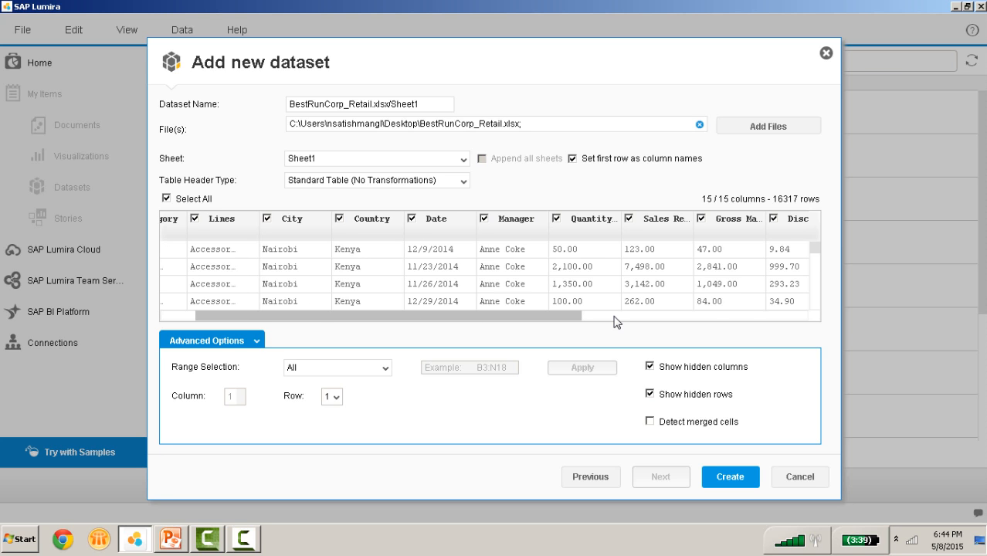
drag(614, 316, 253, 333)
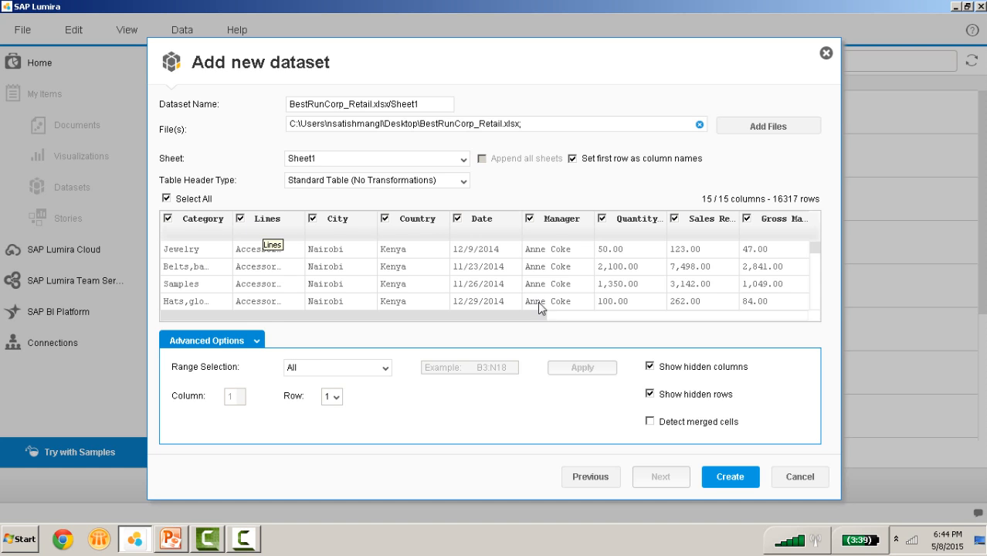
Limit the dataset to the Category, Lines, City, Country, Date and Manager columns and look through the remaining preview columns
drag(499, 317, 804, 332)
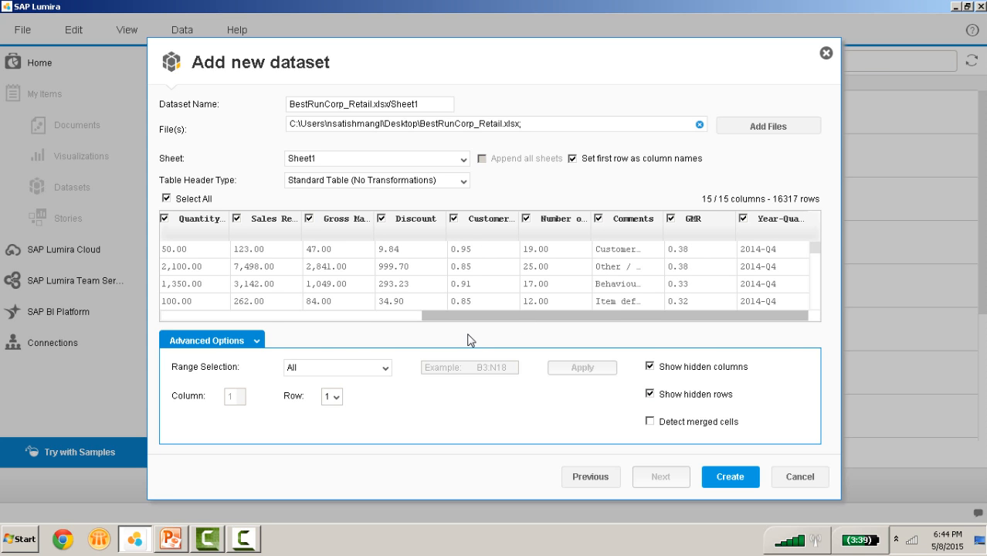
drag(468, 334, 345, 343)
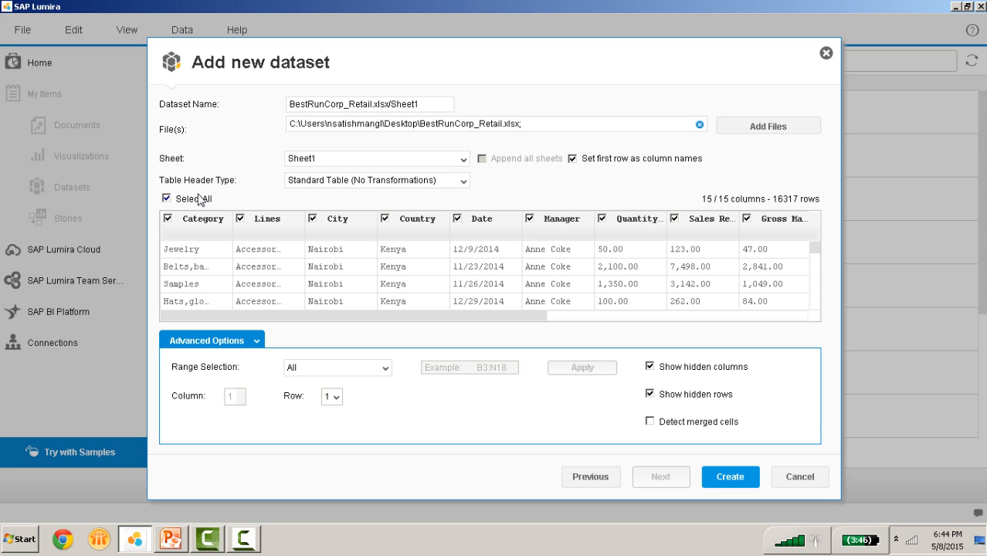
click(166, 199)
click(241, 221)
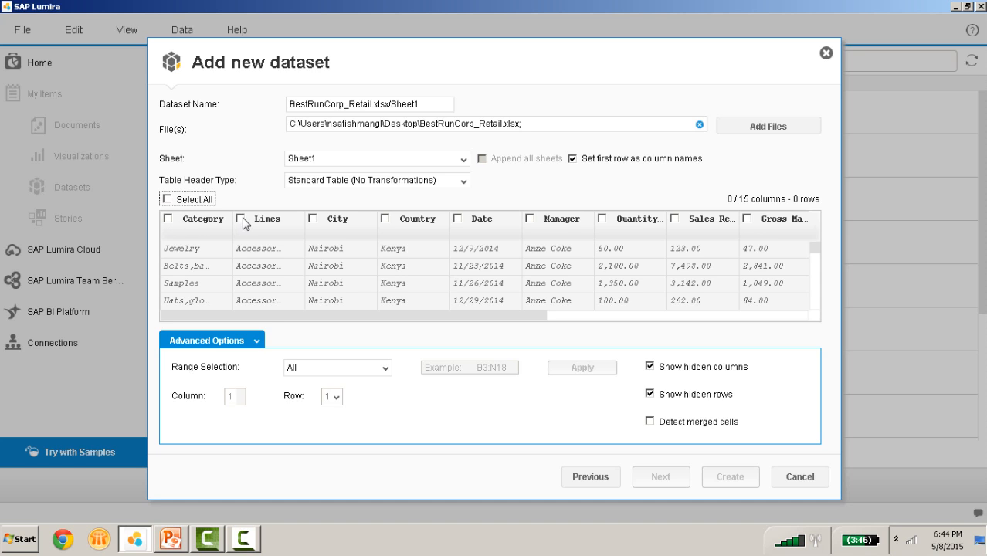
click(314, 220)
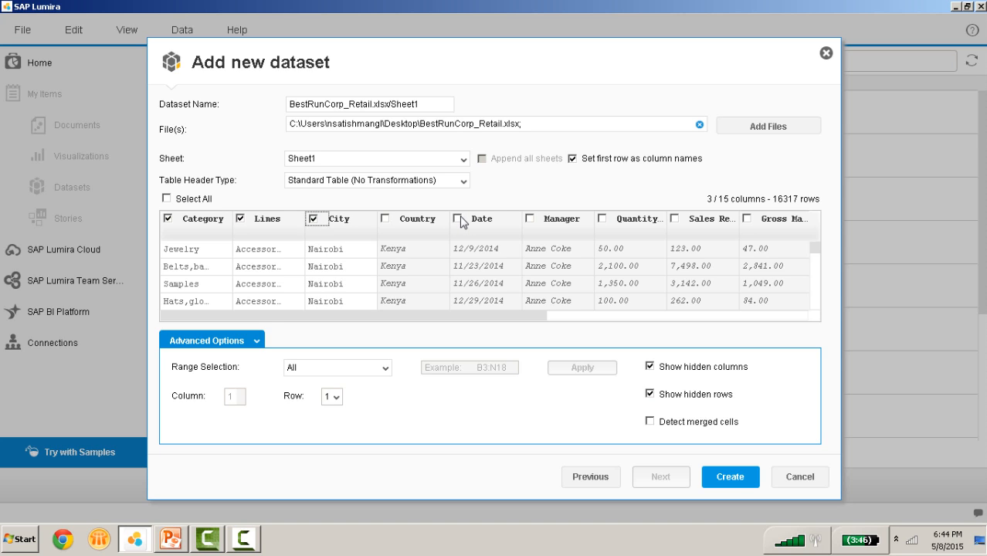
click(385, 219)
click(457, 220)
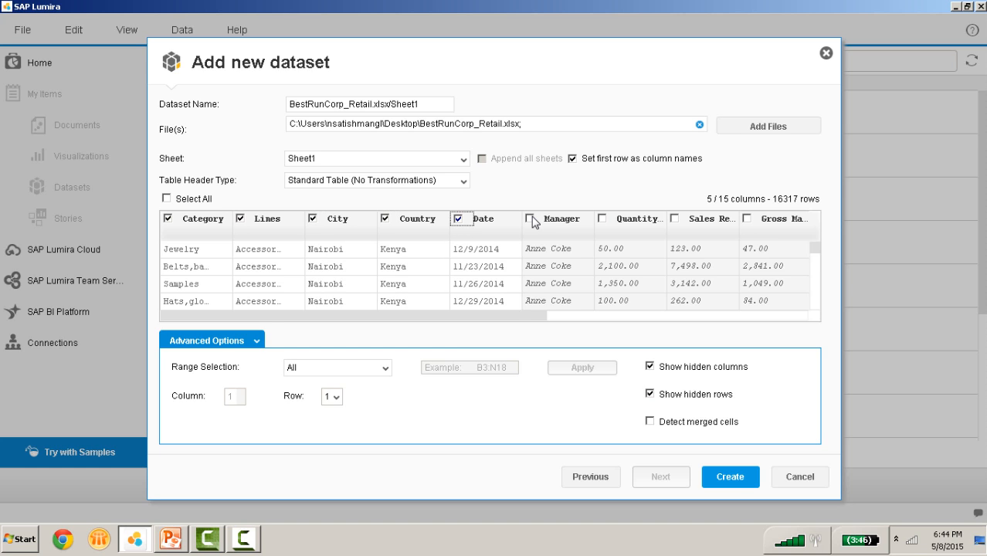
click(530, 219)
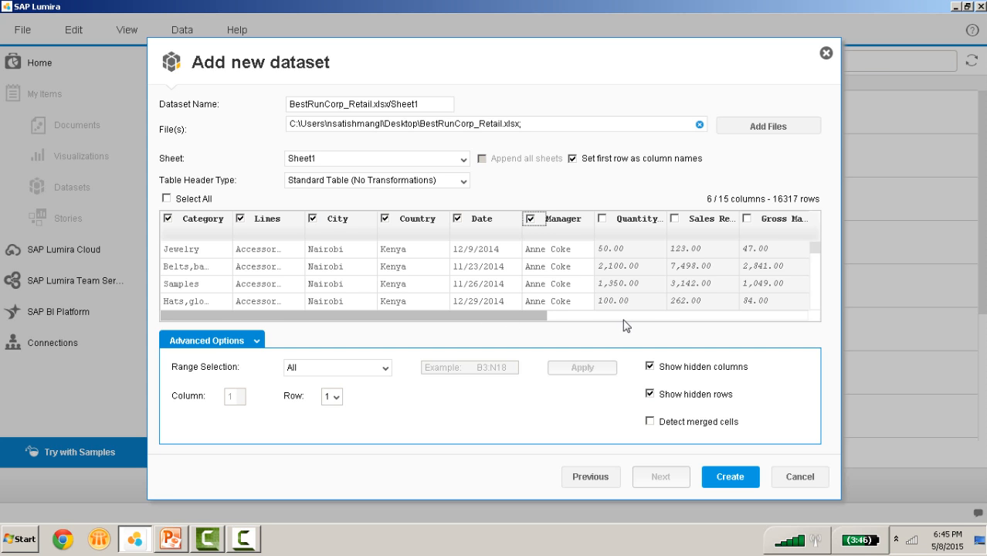
click(669, 315)
drag(681, 319, 796, 318)
drag(520, 317, 331, 327)
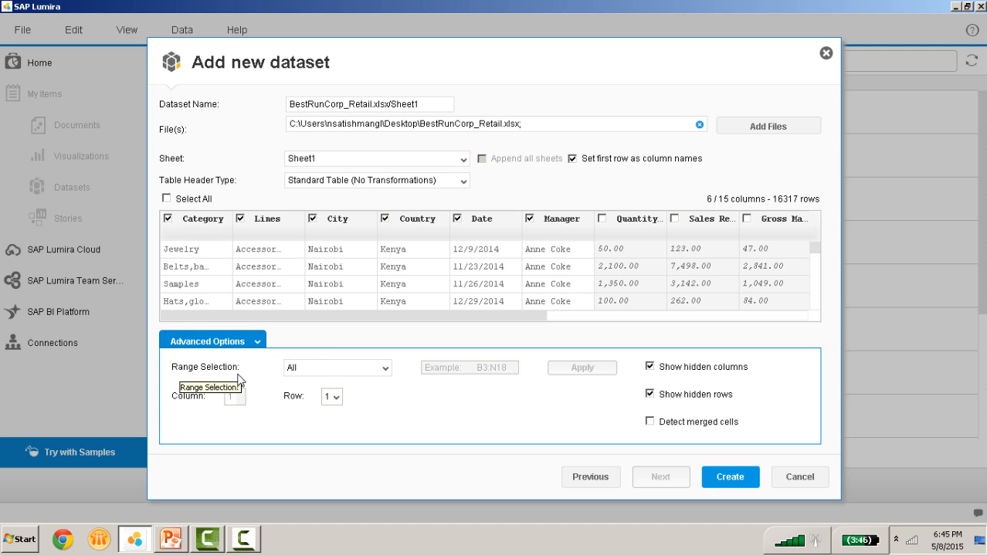
Try the Custom Range option for the range selection and return it to All
click(388, 376)
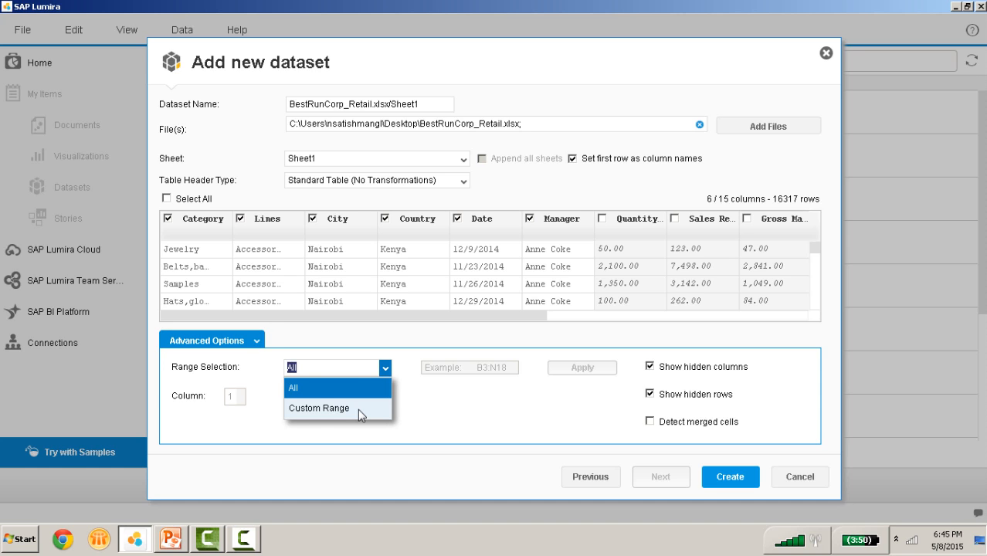
click(358, 409)
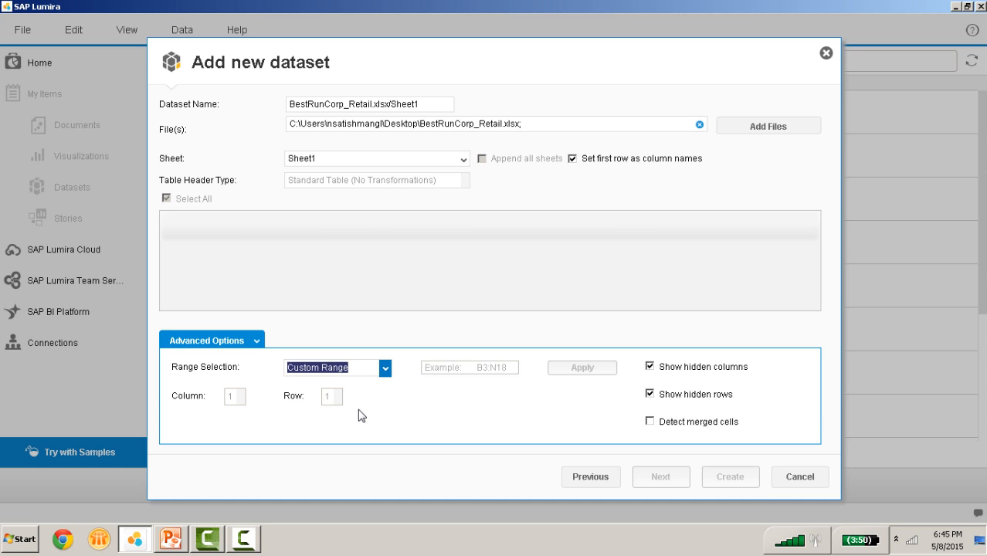
key(Tab)
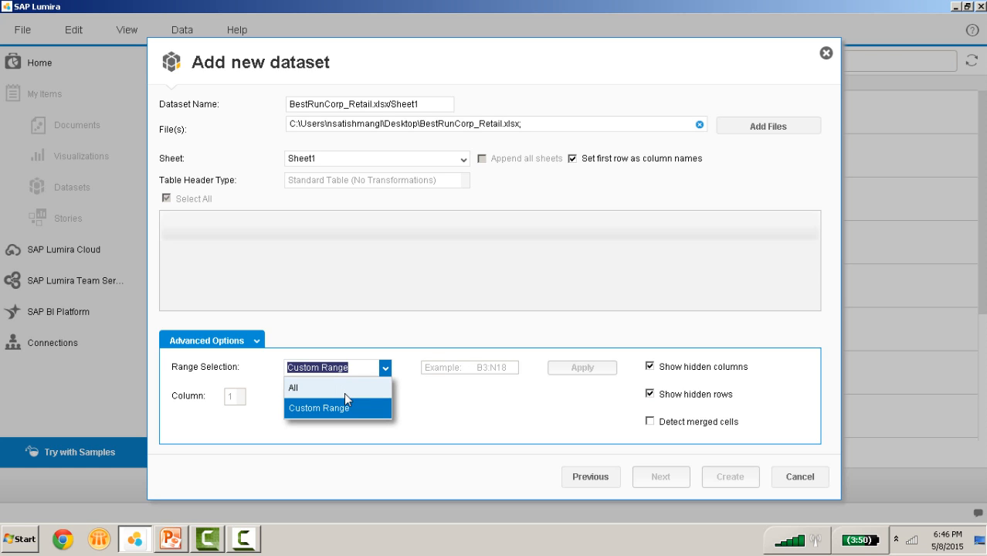
click(344, 394)
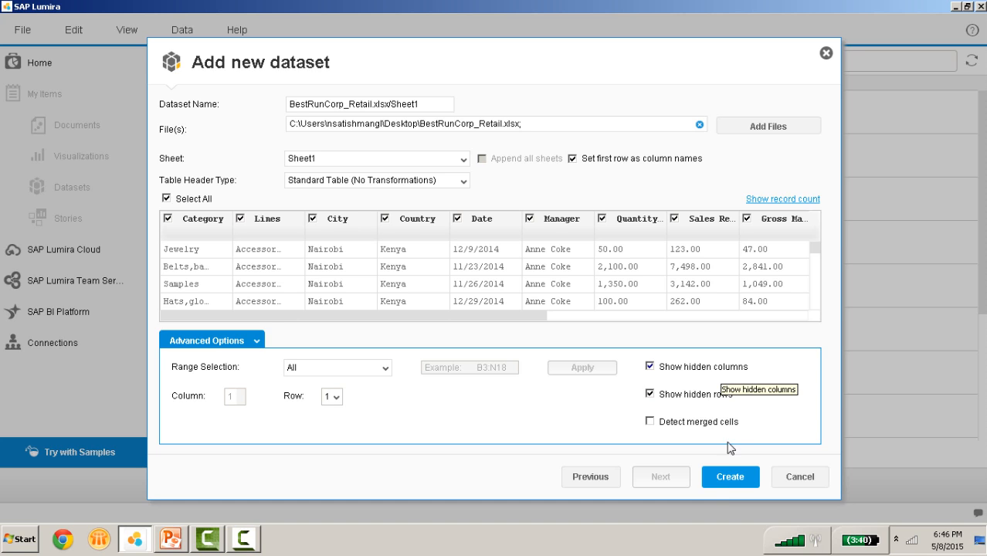
Create the dataset from Sheet1 of BestRunCorp_Retail.xlsx and show it in the Prepare room
click(728, 479)
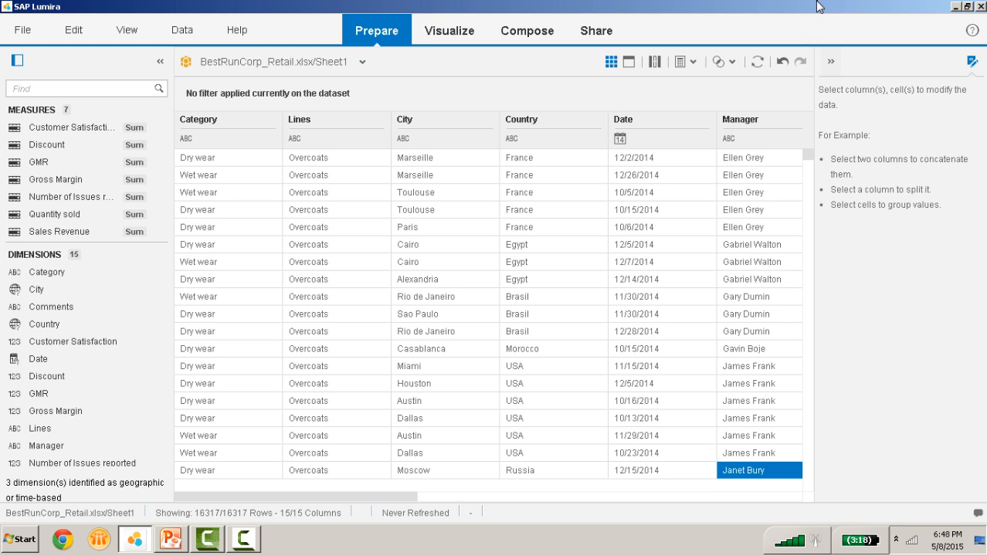
click(778, 313)
click(365, 39)
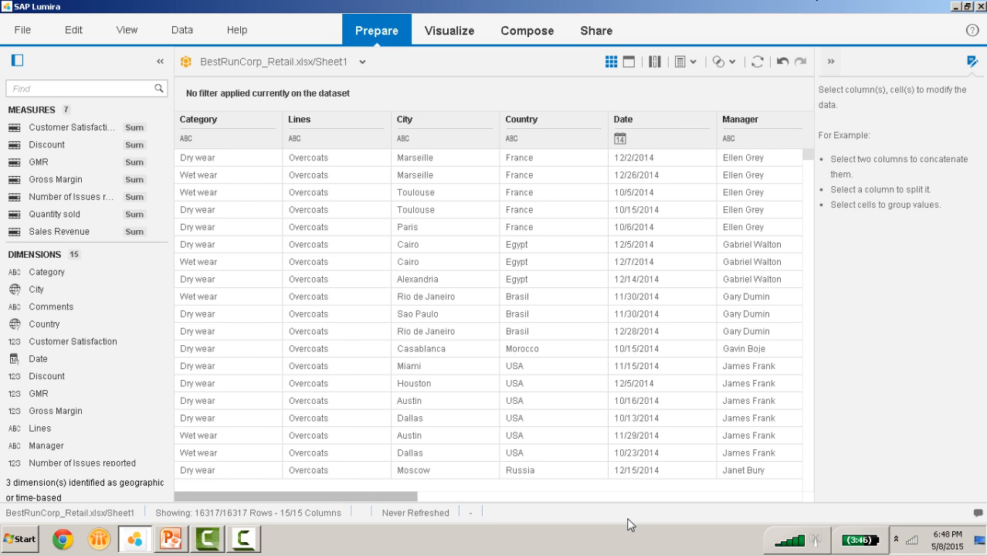
Look through all columns of the data grid and the lists of measures and dimensions
drag(627, 525, 733, 524)
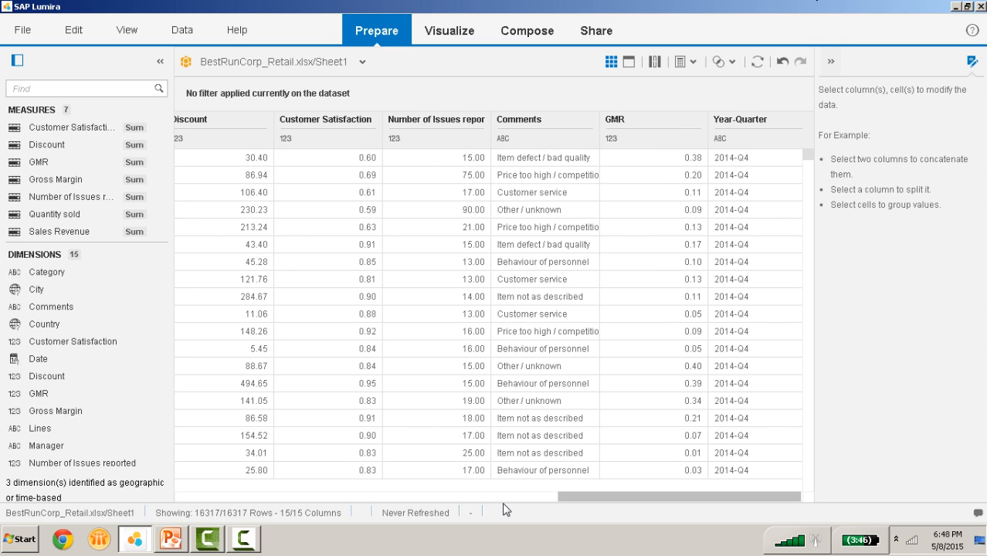
drag(506, 509, 286, 498)
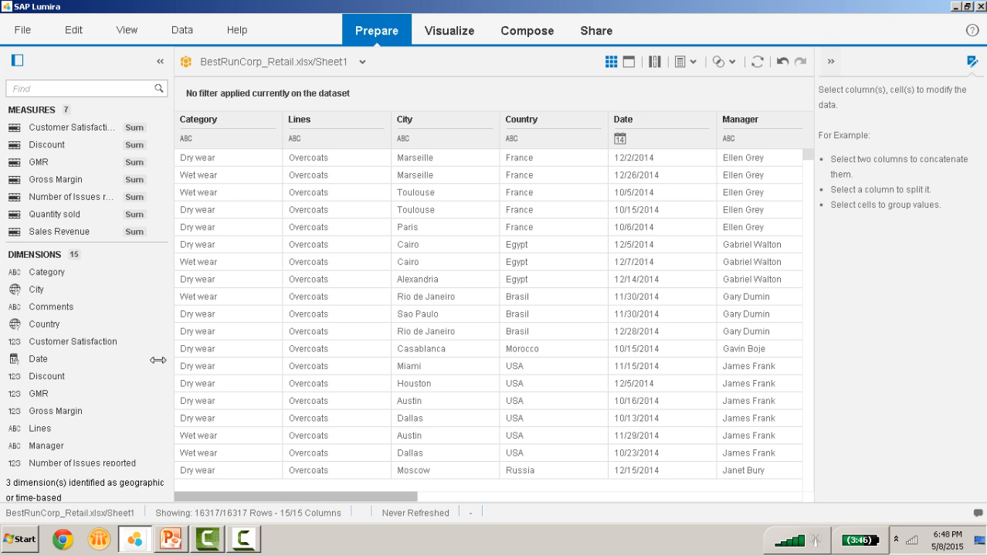
mouse_move(157, 329)
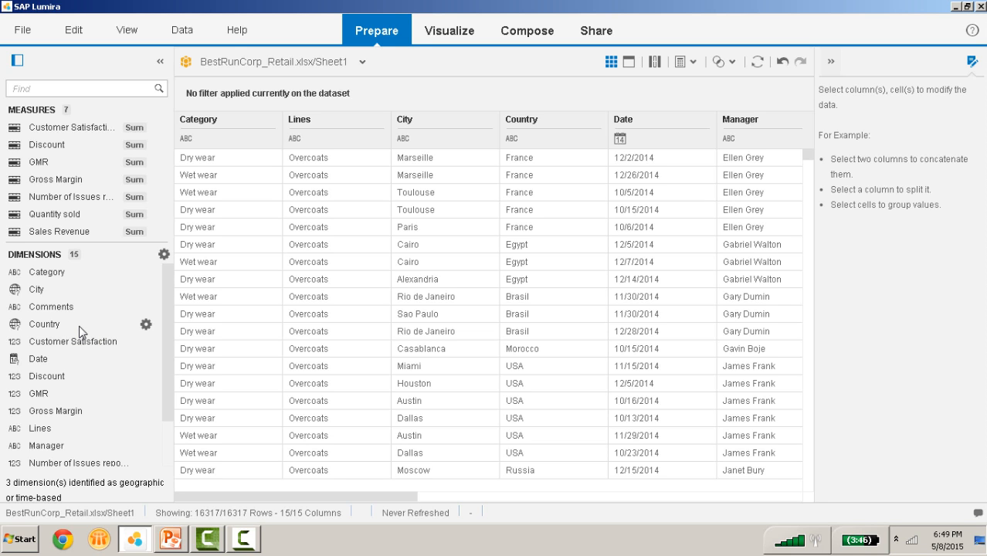
View the dataset as facets, examine the Belts,bags,wallets value under Category, and return to the grid view
click(628, 65)
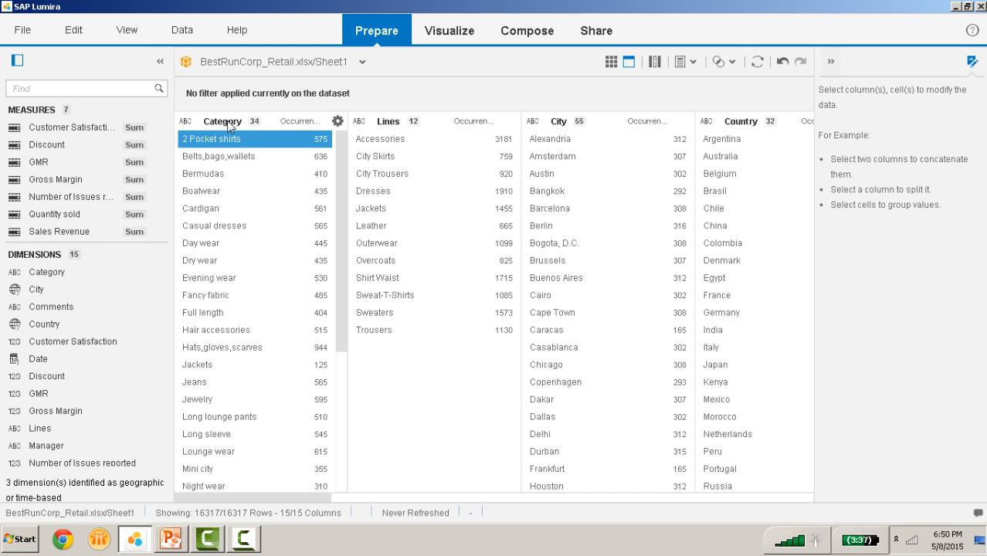
click(231, 165)
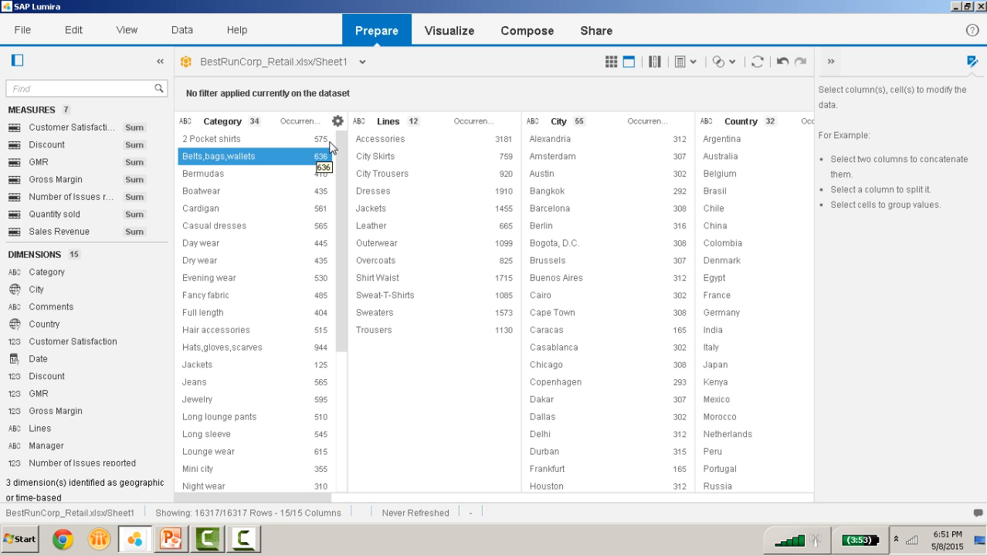
click(628, 66)
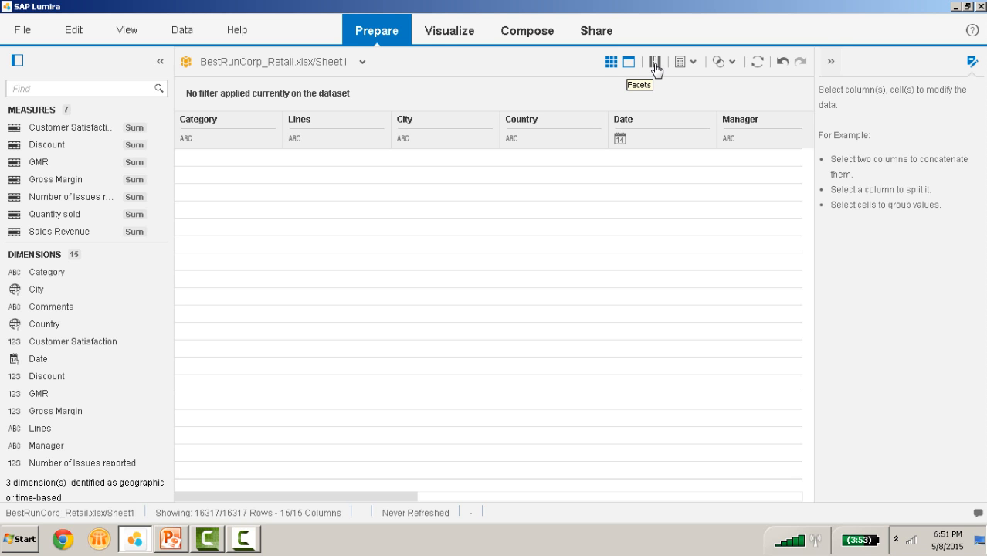
Show only the Category, Lines, City and Country columns in the grid and facet views
click(655, 66)
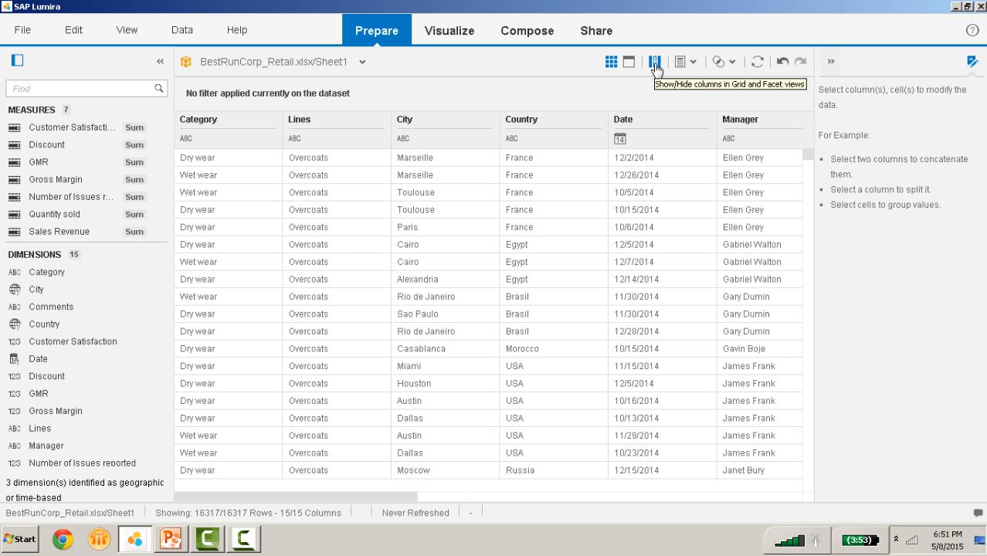
click(656, 68)
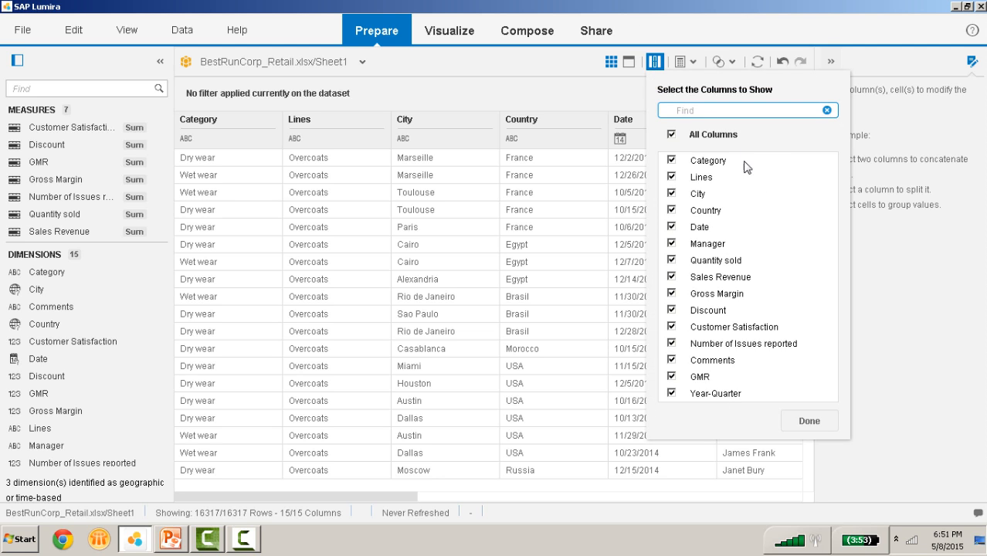
click(673, 163)
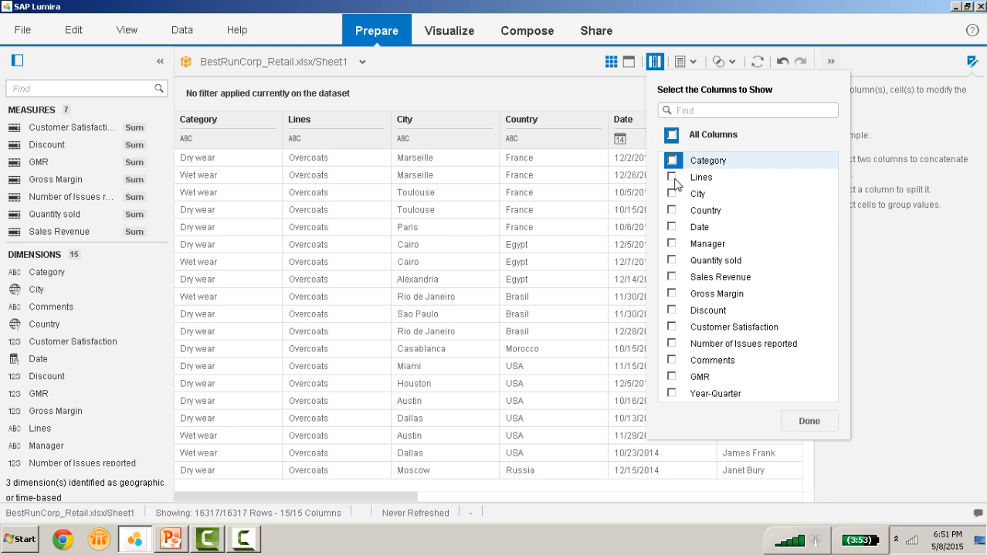
click(671, 210)
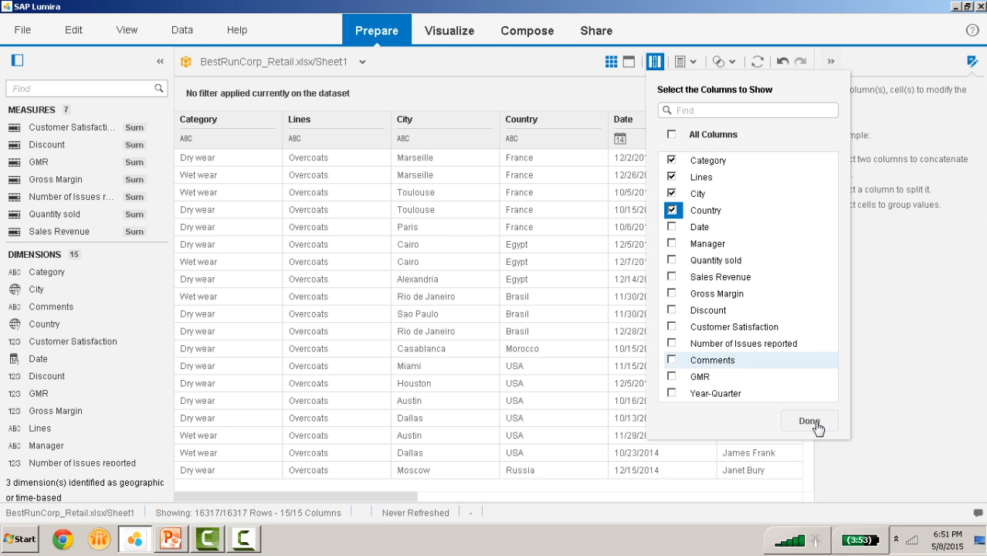
click(809, 421)
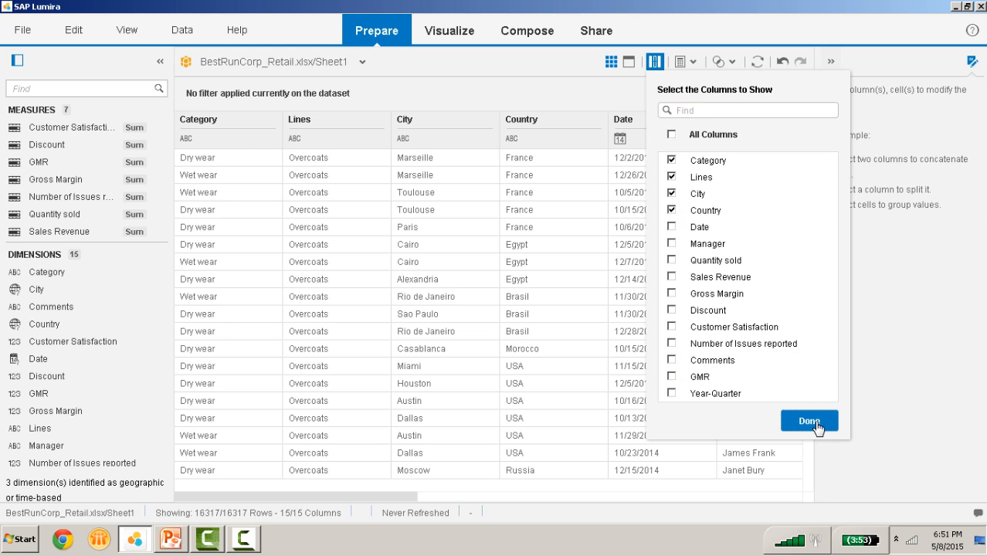
click(809, 421)
click(509, 192)
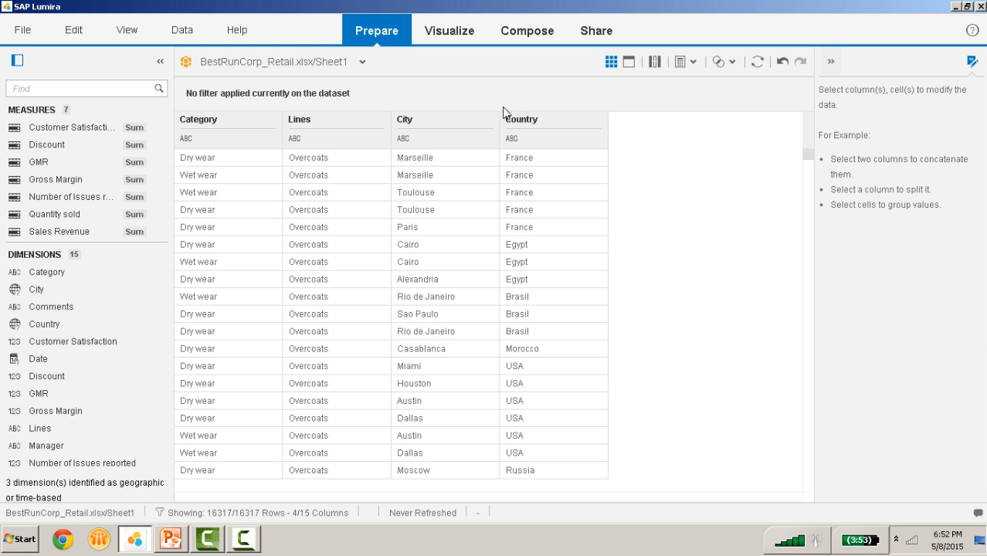
Check the options for creating calculated dimensions and measures and for merging or appending datasets
click(694, 63)
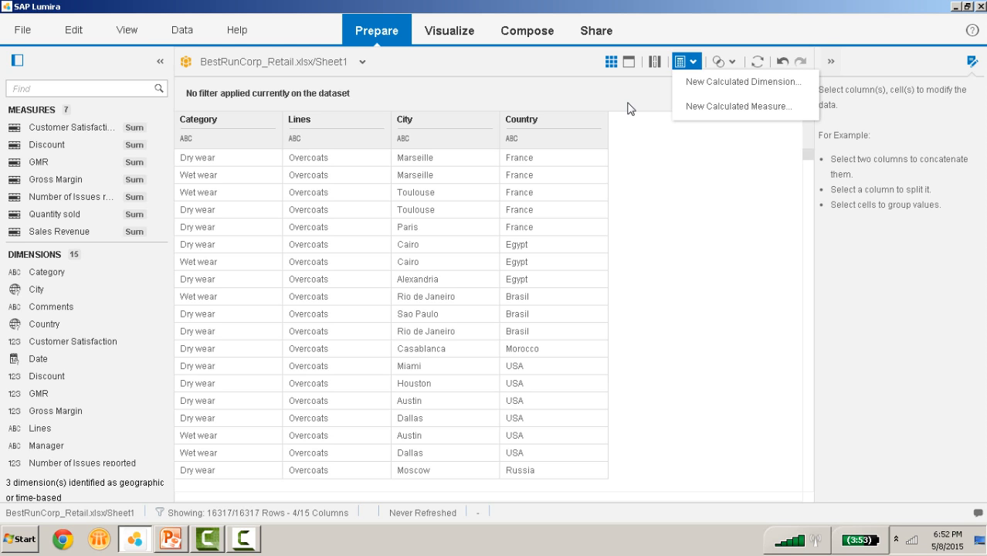
click(734, 62)
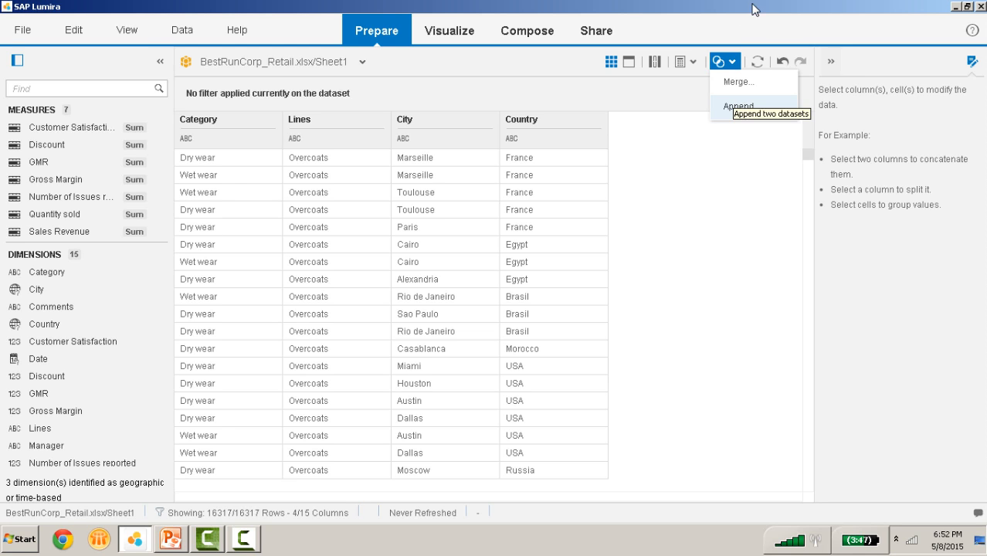
click(755, 69)
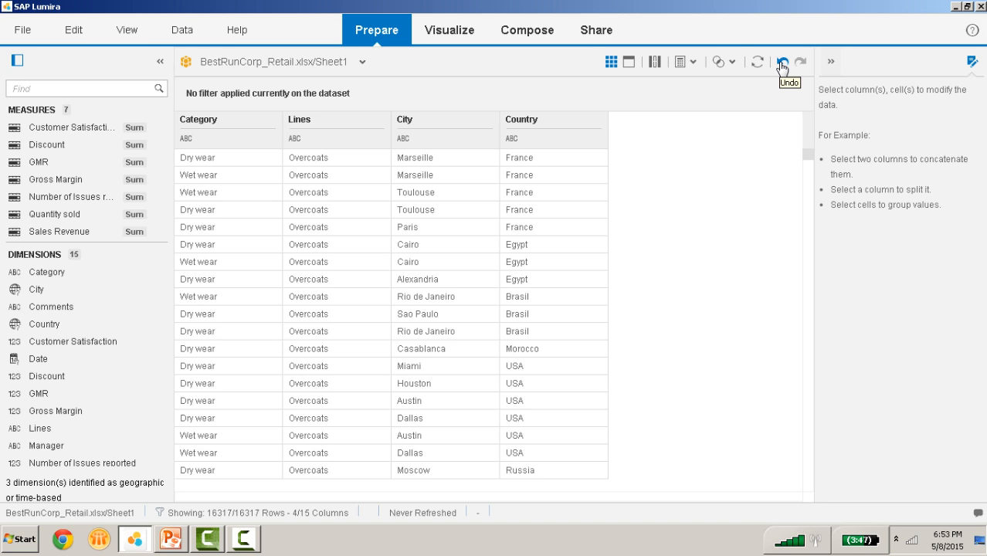
Switch to the Visualize room and look over its measures and dimensions
click(454, 37)
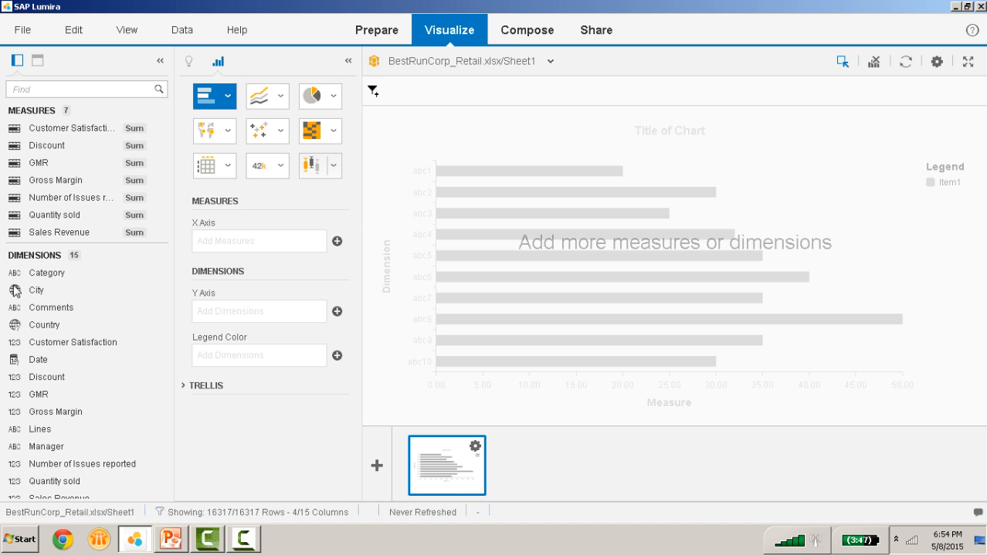
mouse_move(15, 290)
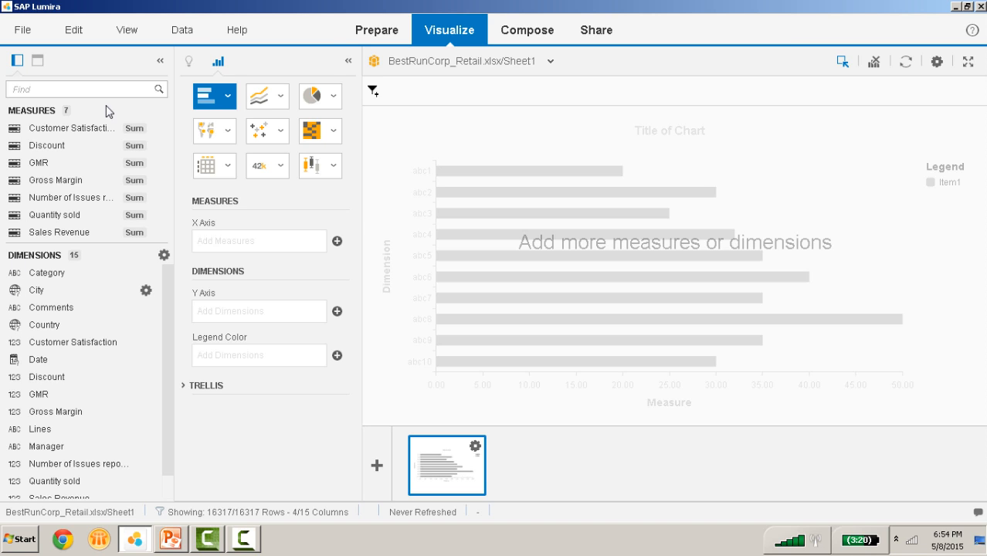
Review the available chart types in the bar, line, pie, geographic and map chart groups
click(228, 96)
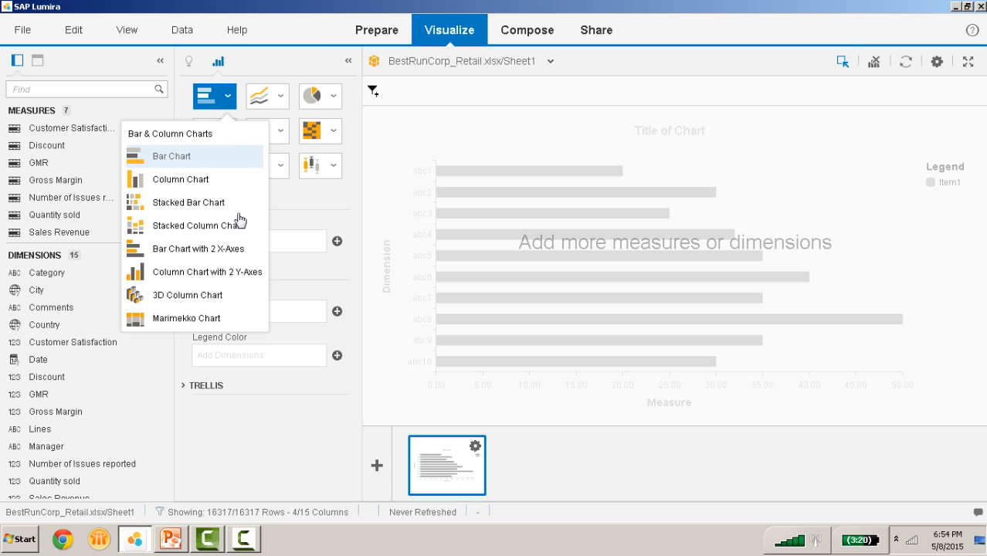
click(282, 104)
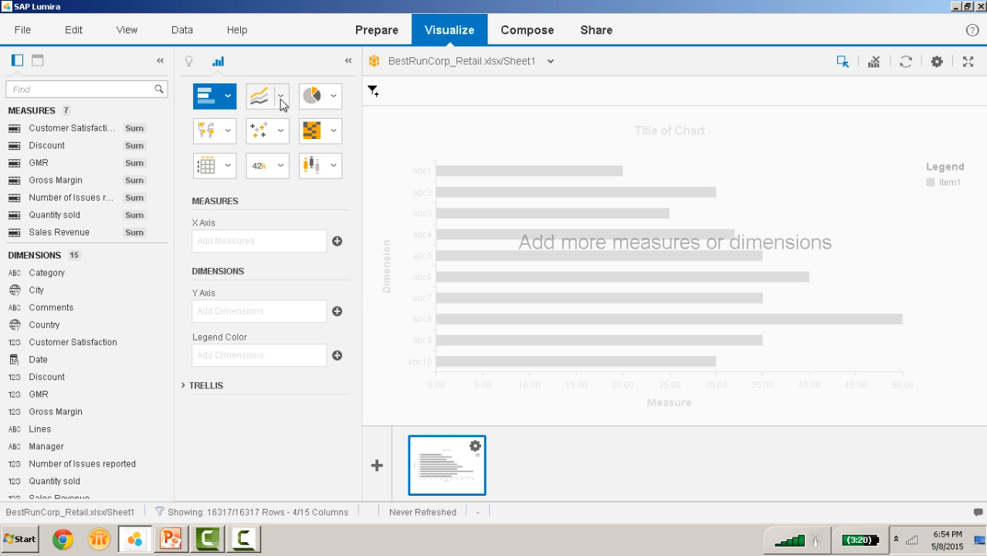
click(282, 104)
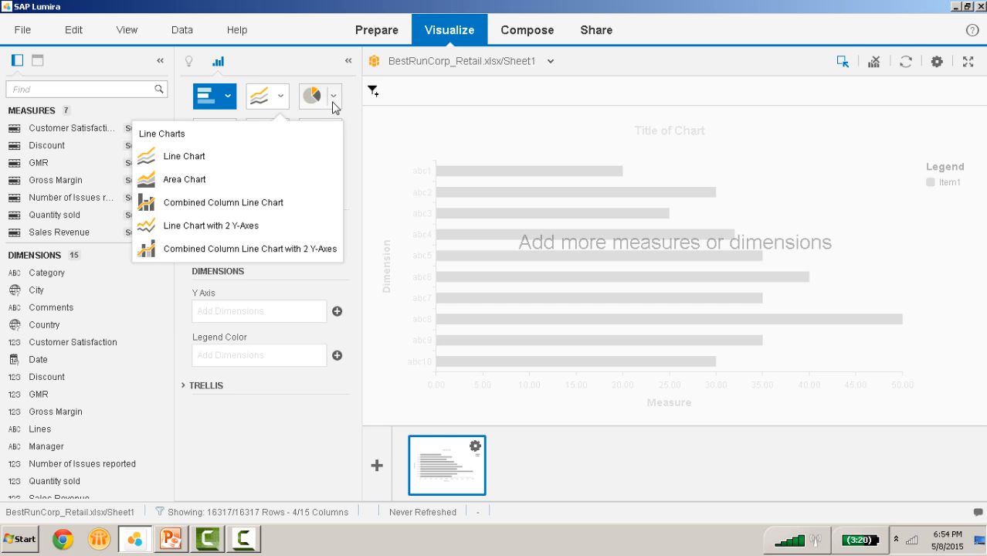
click(334, 100)
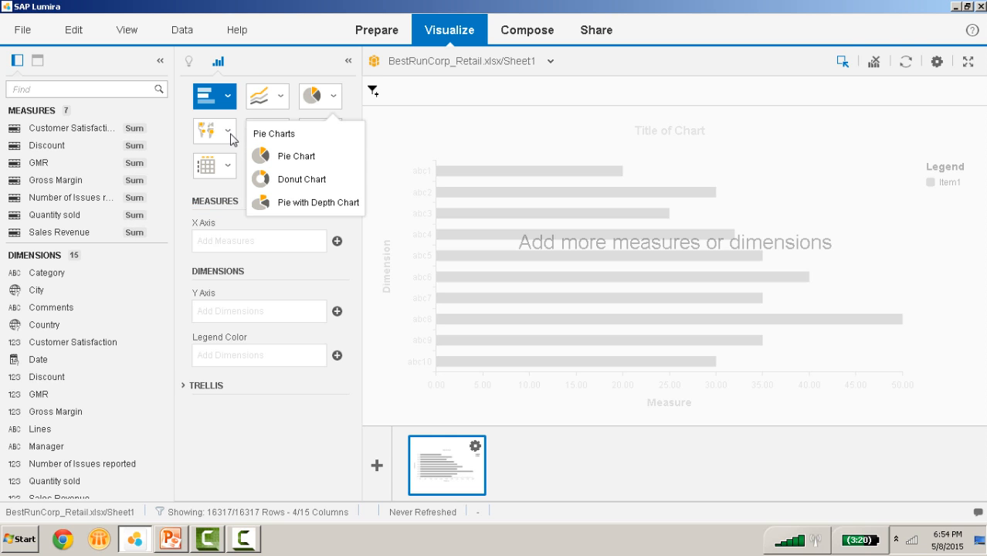
click(229, 132)
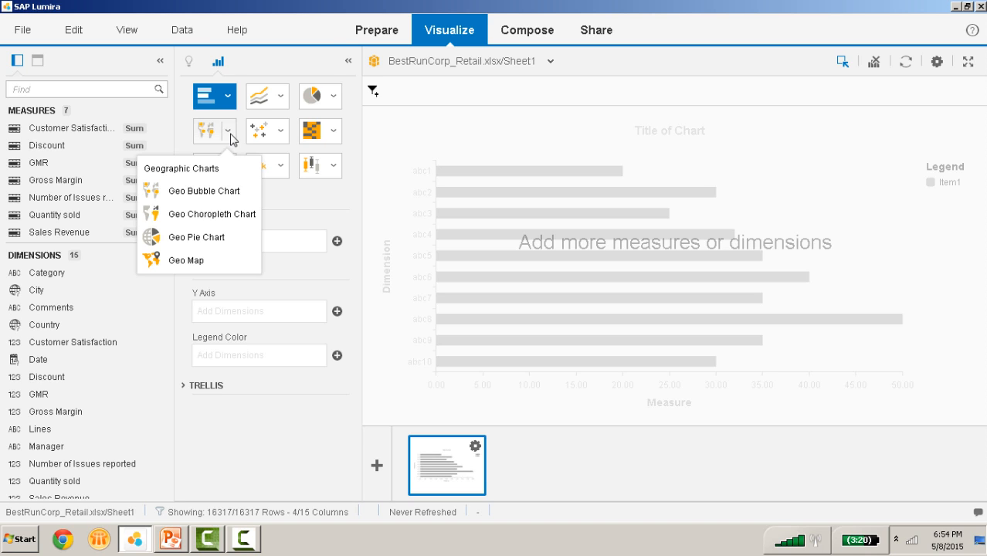
click(282, 139)
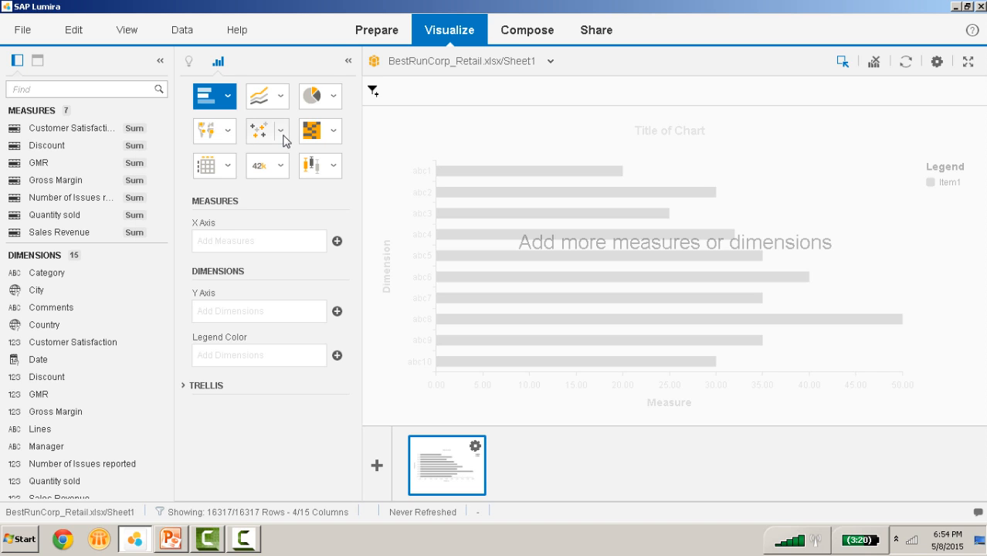
click(342, 136)
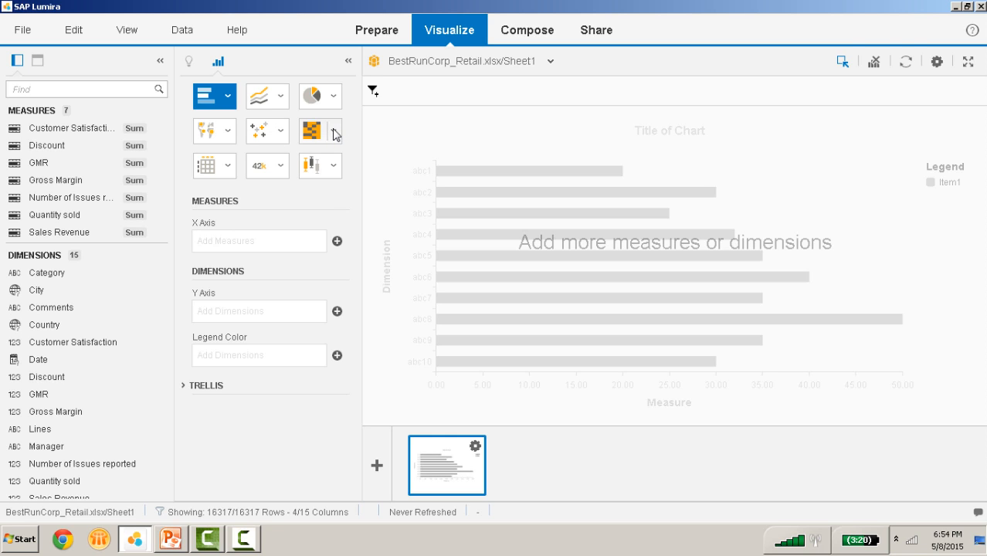
click(335, 133)
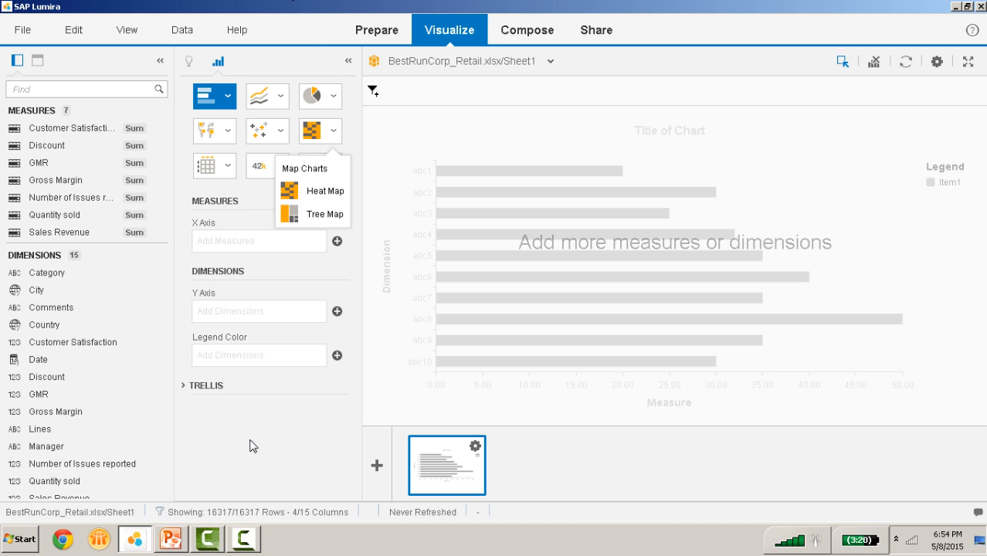
click(277, 256)
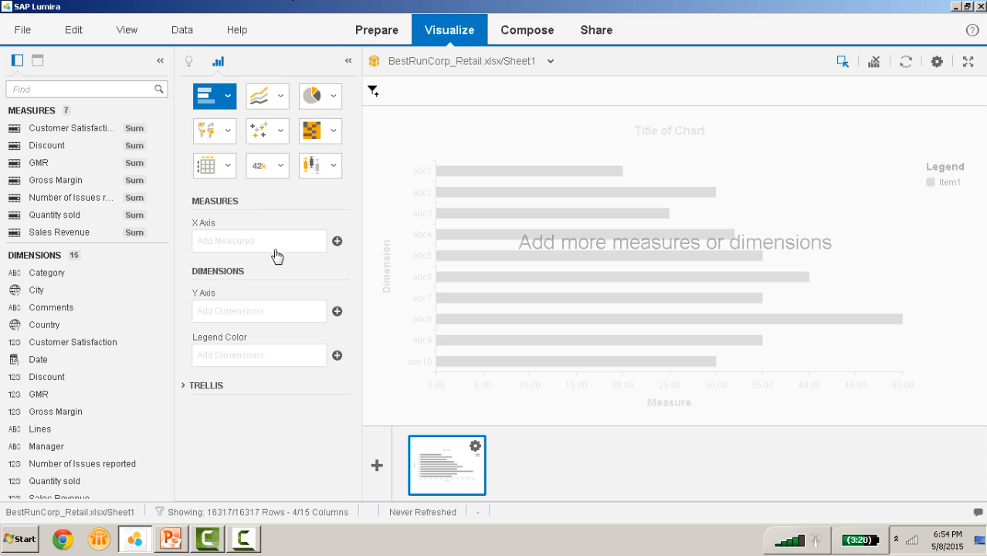
click(277, 257)
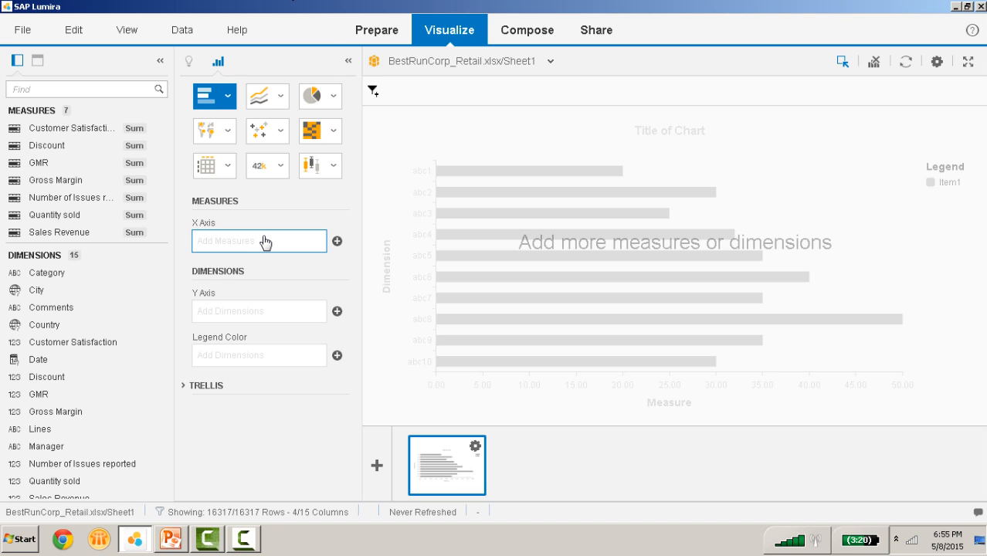
Build a column chart showing the Gross Margin measure by the Country dimension
click(337, 243)
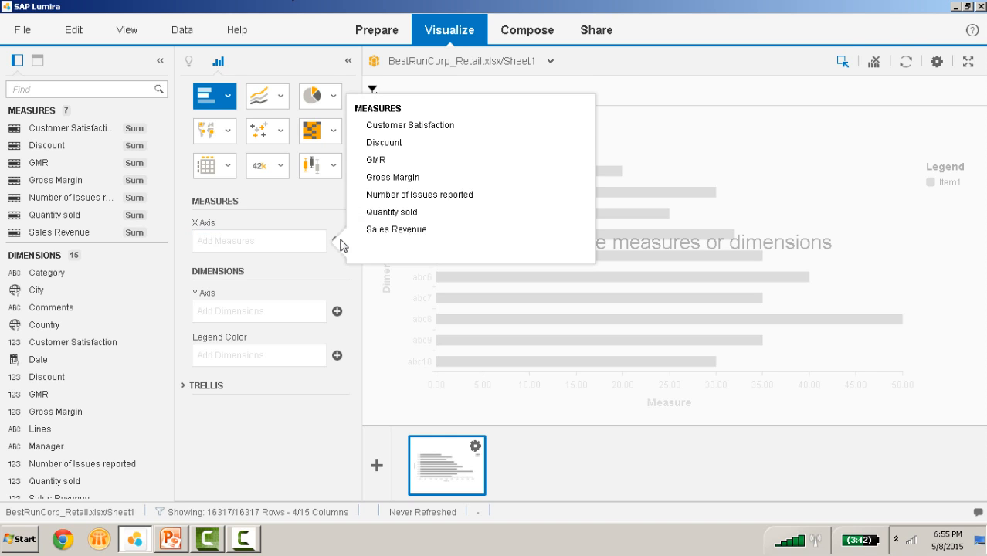
click(378, 184)
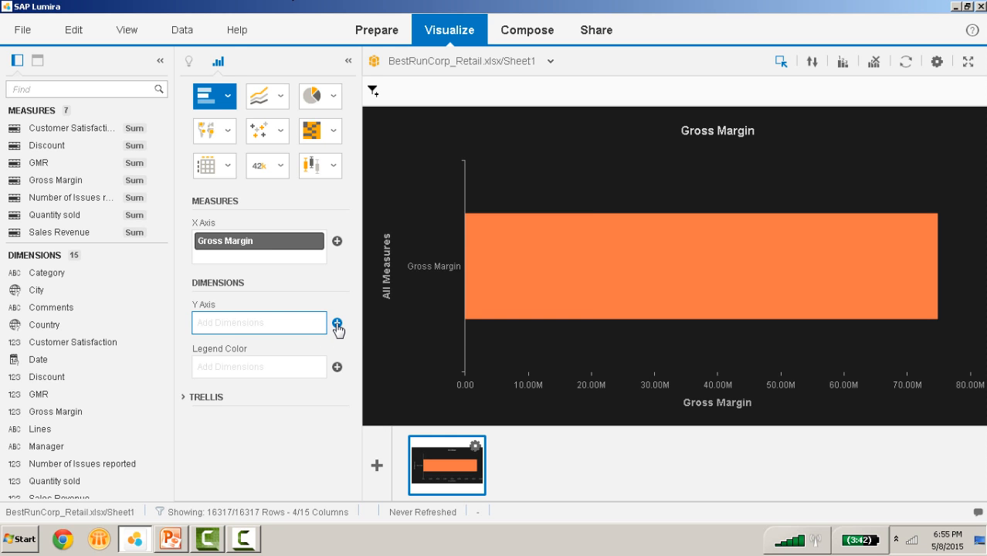
click(338, 324)
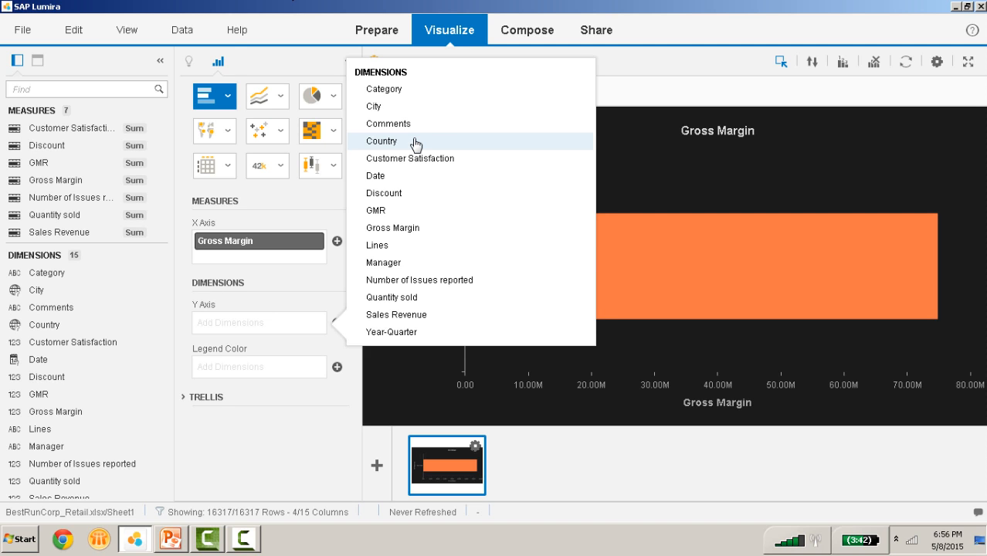
click(414, 142)
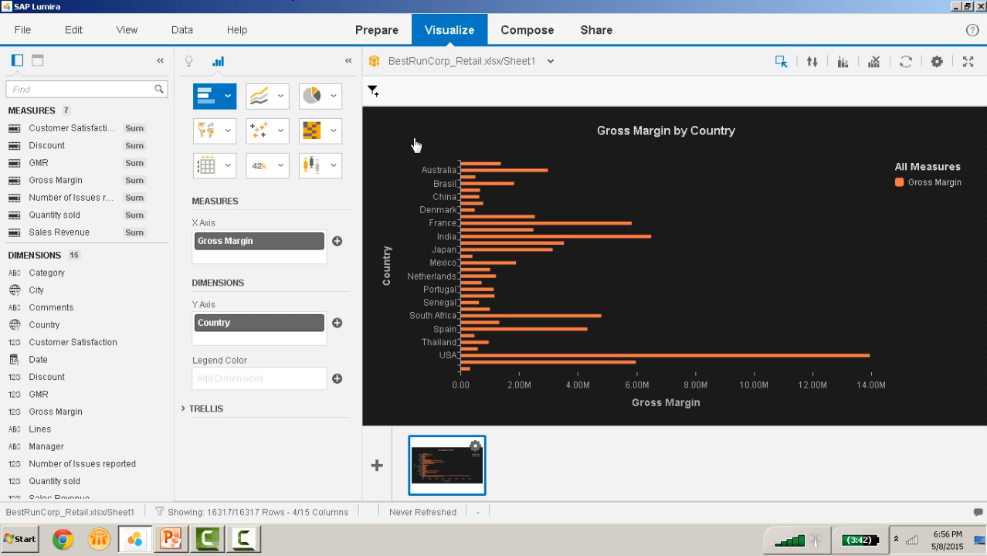
click(228, 96)
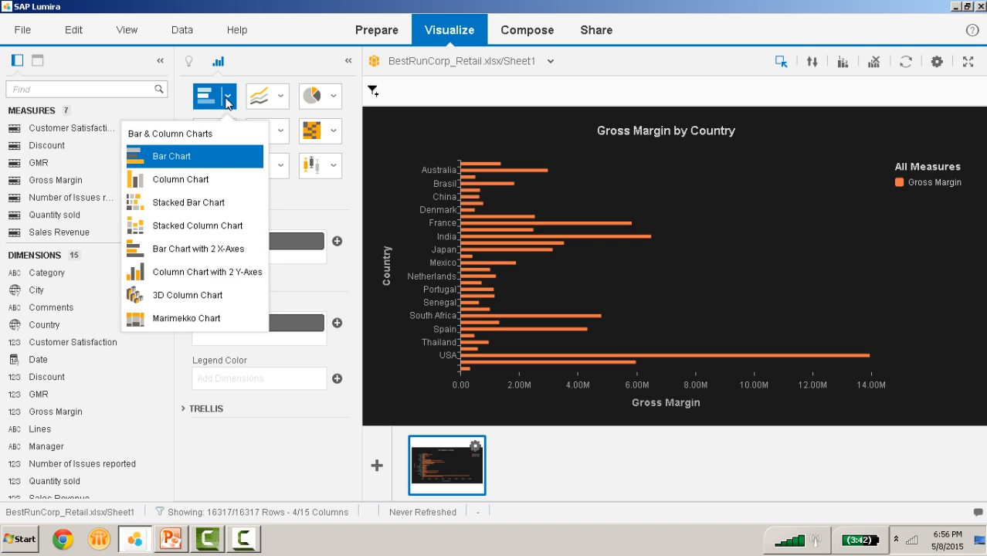
click(204, 189)
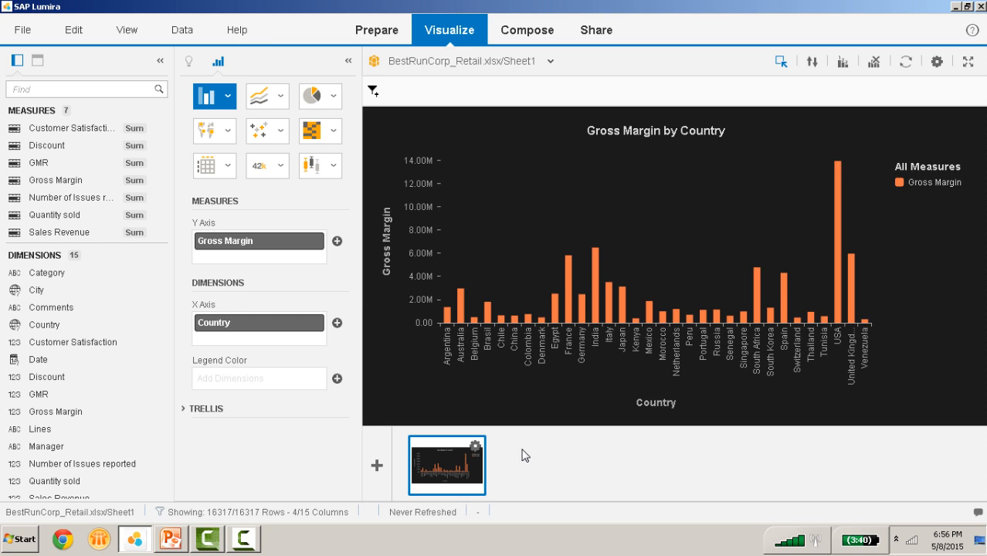
Add a second visualization and build it as a pie chart of Quantity sold by Country
click(376, 466)
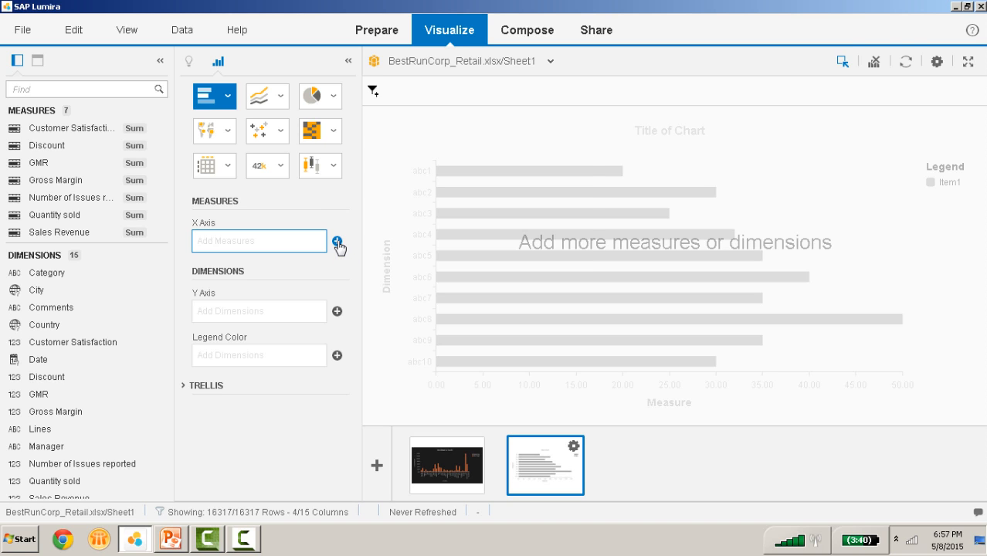
click(338, 242)
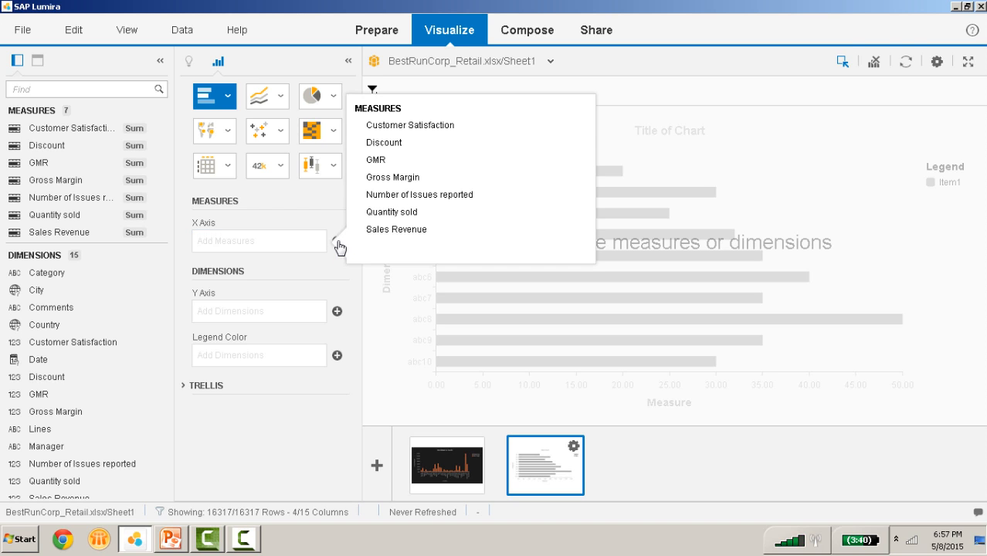
click(395, 220)
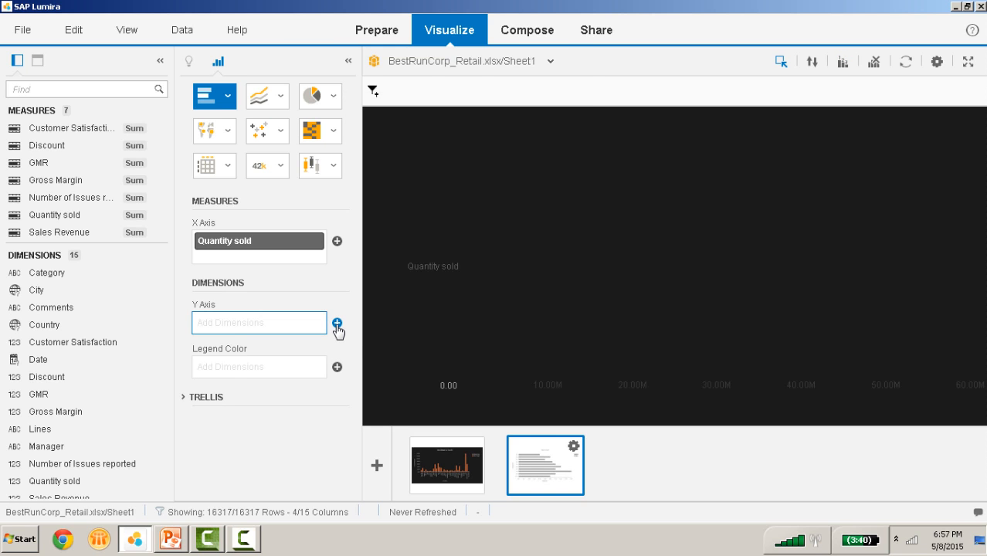
click(338, 324)
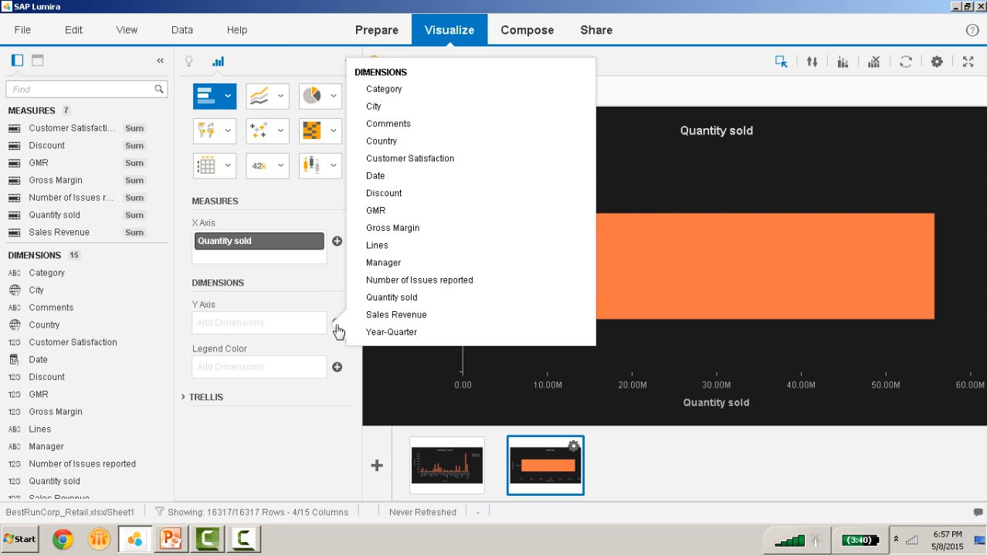
click(417, 142)
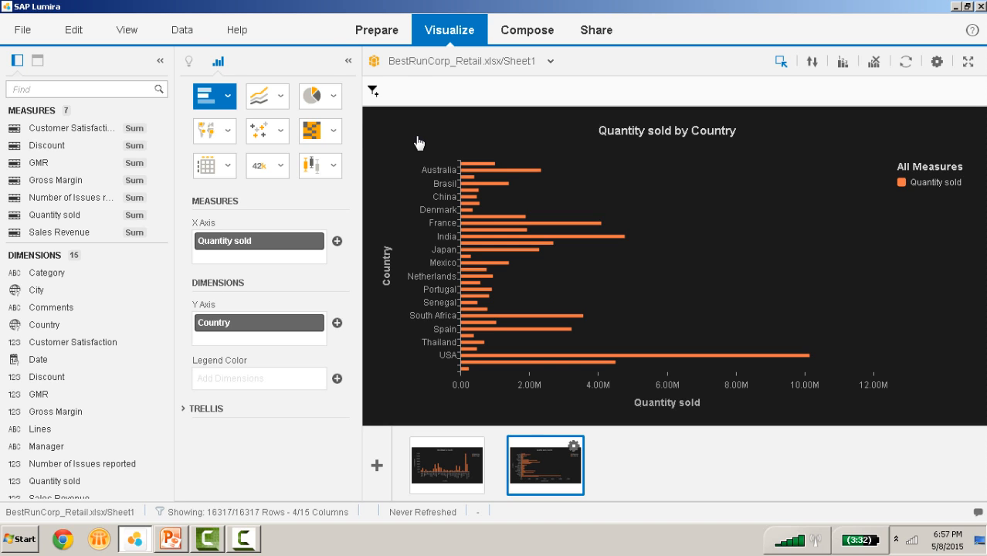
click(334, 96)
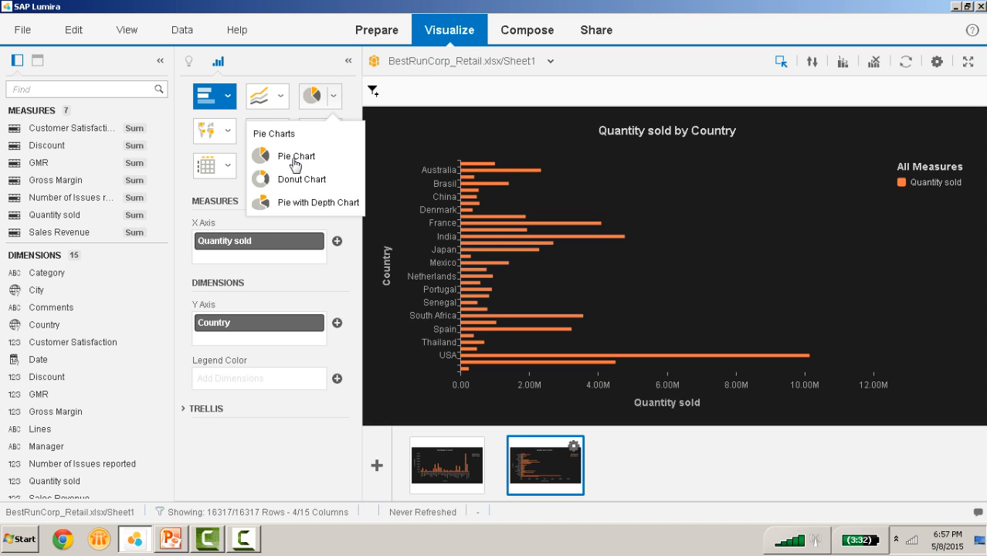
click(296, 158)
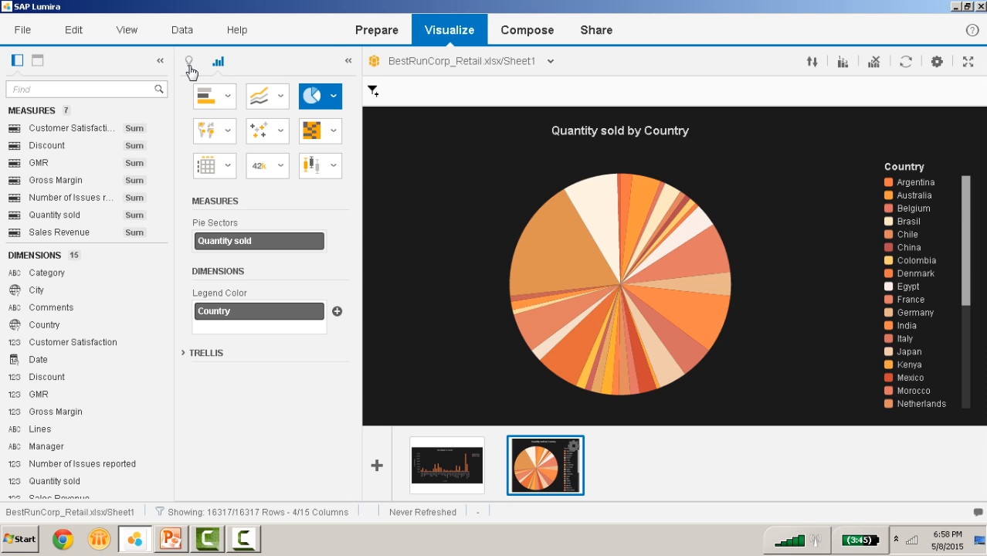
Browse all related visualization suggestions and apply Discount by Country and Manager to the second visualization
click(189, 66)
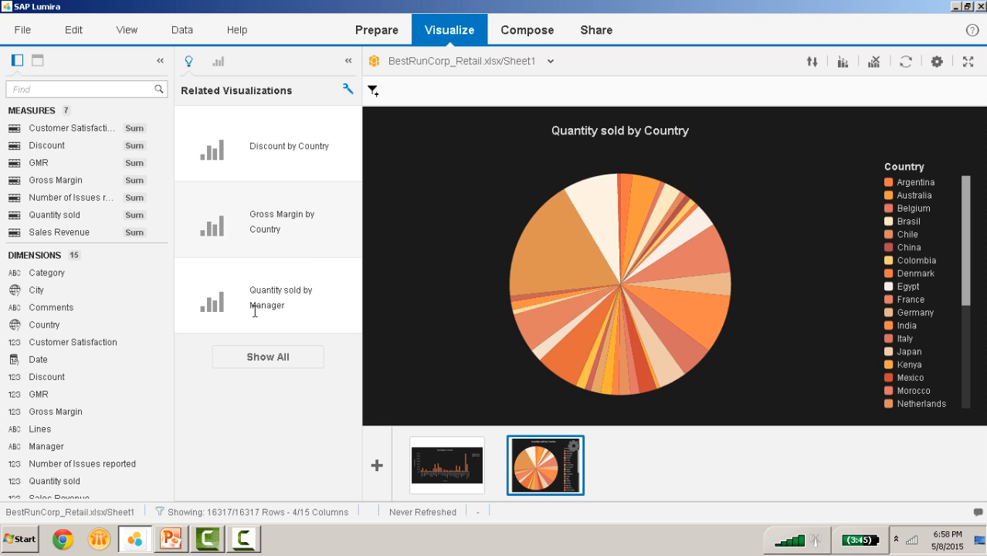
click(287, 362)
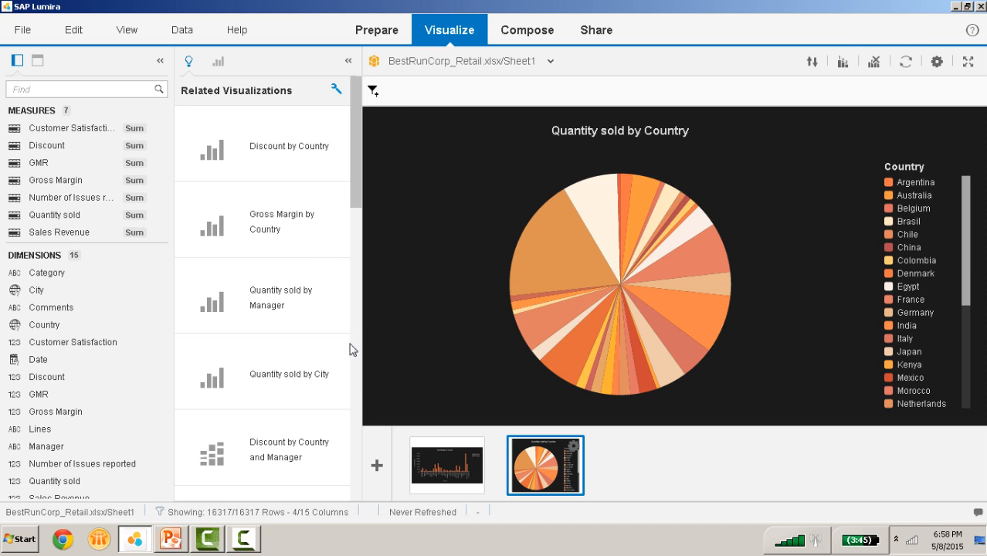
click(355, 392)
click(359, 452)
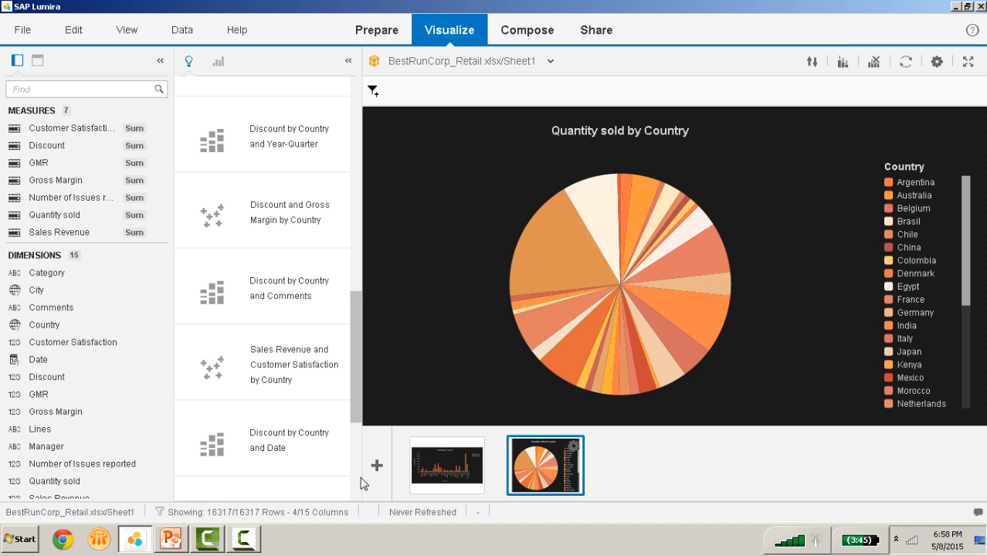
scroll(360, 477, down, 3)
scroll(353, 421, down, 1)
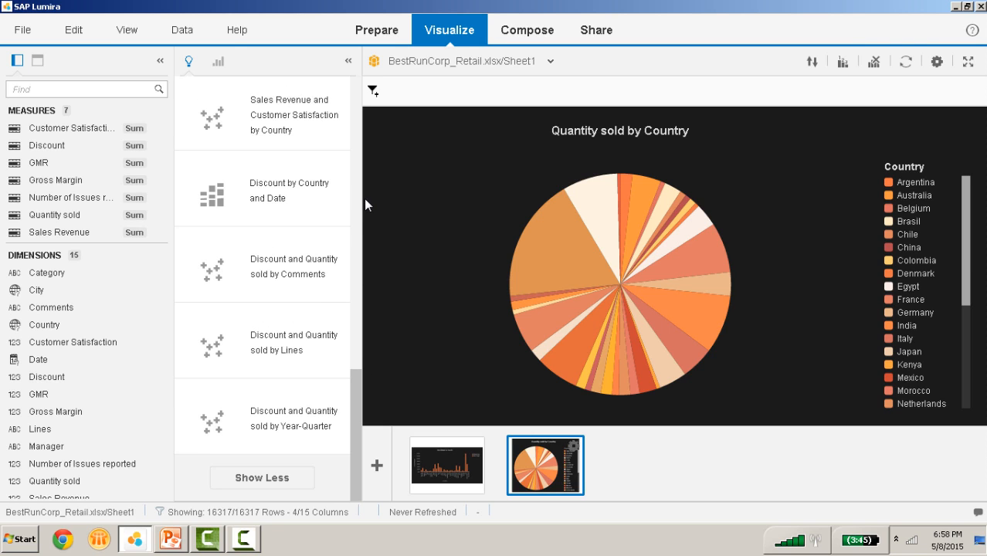
scroll(359, 128, up, 4)
scroll(302, 284, up, 10)
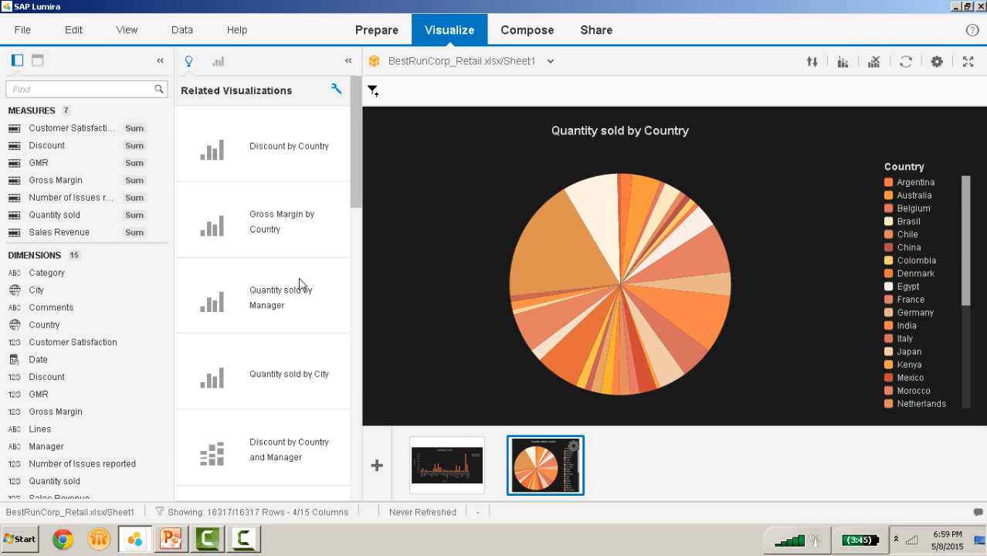
click(276, 456)
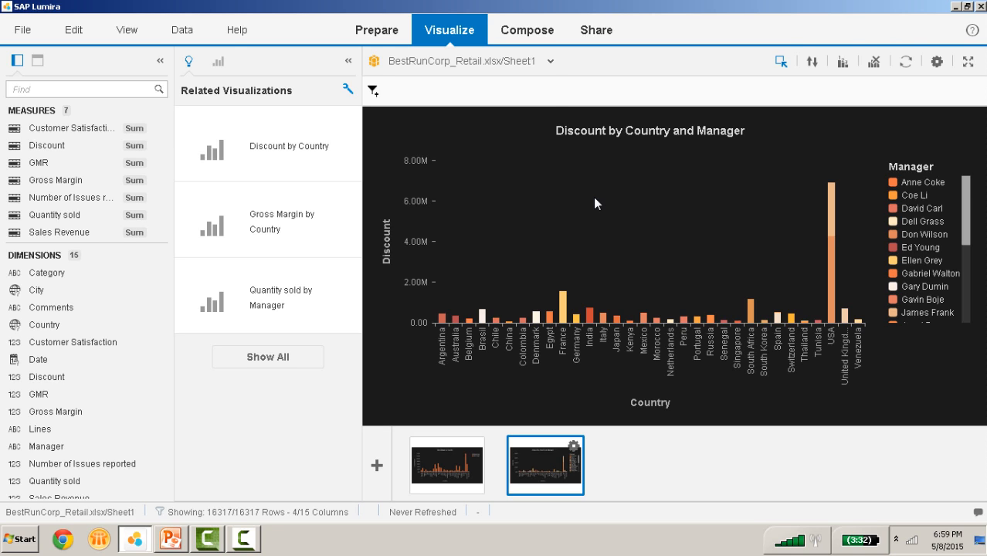
Switch to the Compose room and name the new story Demo_Story
click(550, 38)
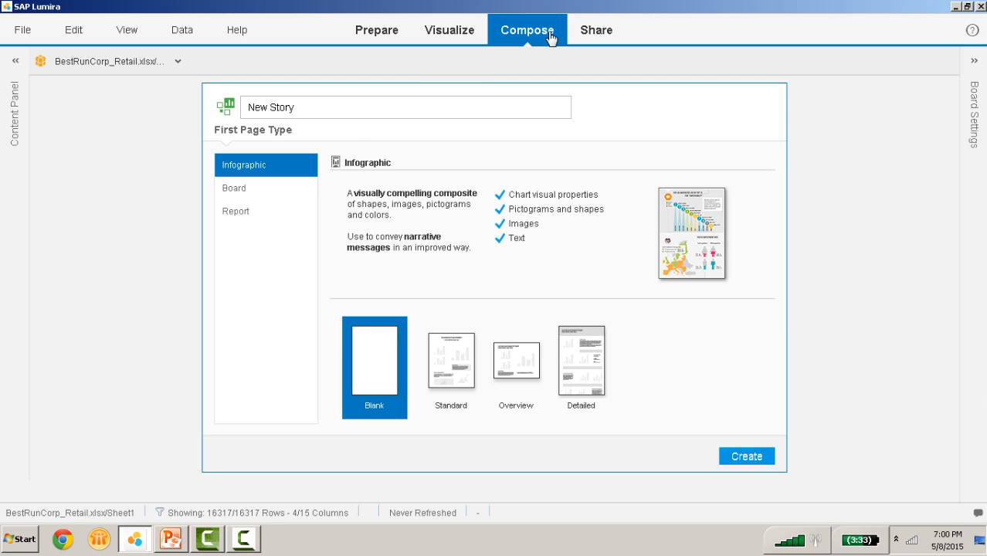
click(331, 118)
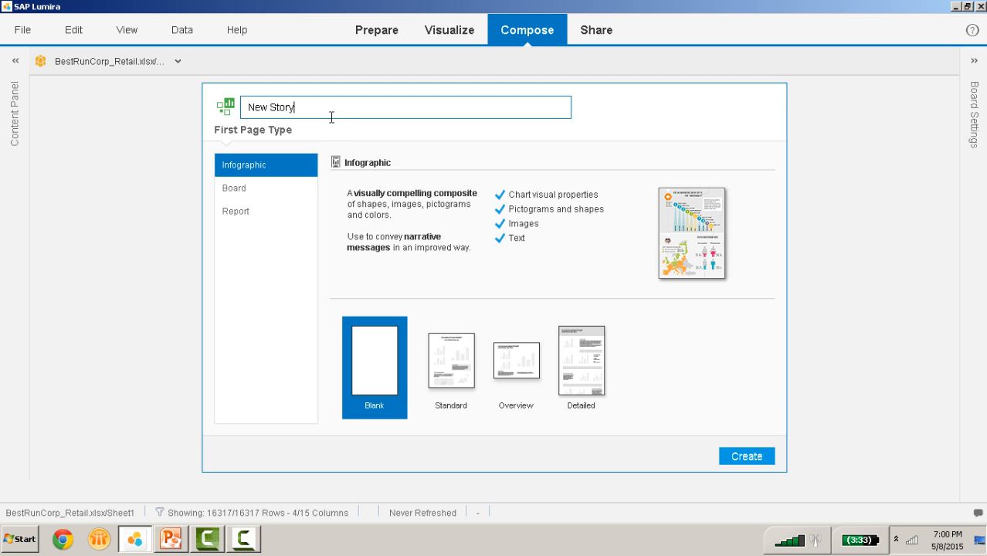
key(BackSpace)
key(BackSpace)
key(BackSpace)
key(BackSpace)
key(BackSpace)
key(BackSpace)
key(BackSpace)
key(BackSpace)
key(BackSpace)
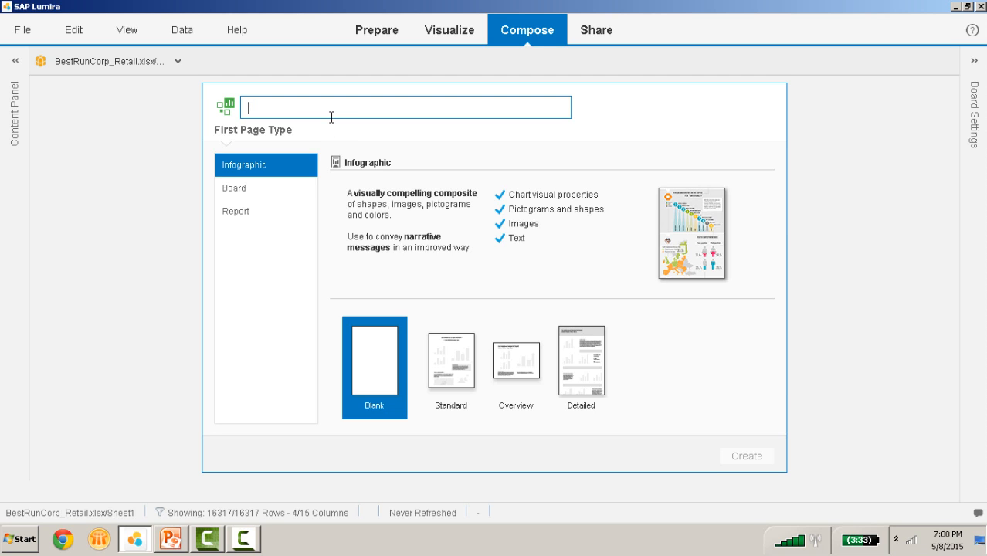
text(Demo)
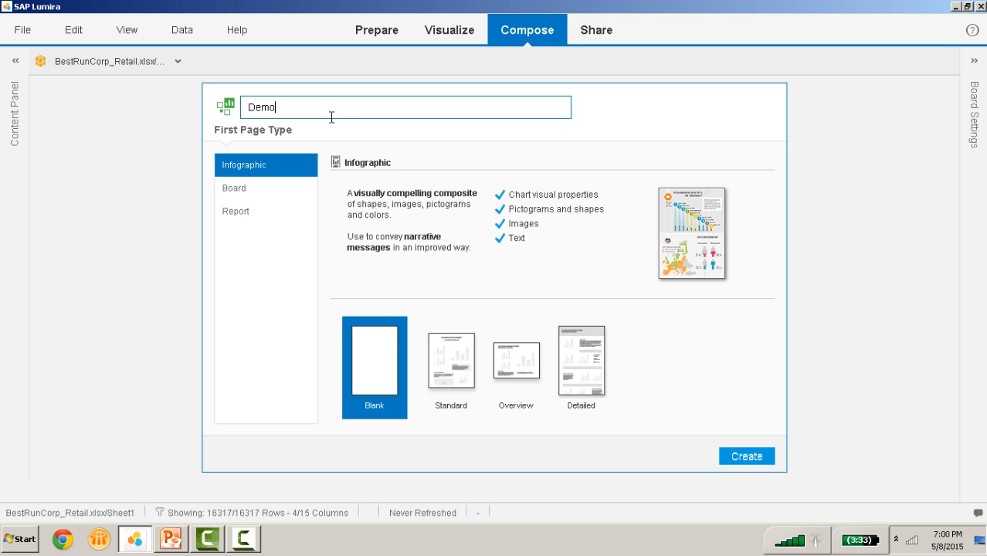
text(_Story)
Create the story with a blank first page and place the Gross Margin by Country chart on it
click(264, 193)
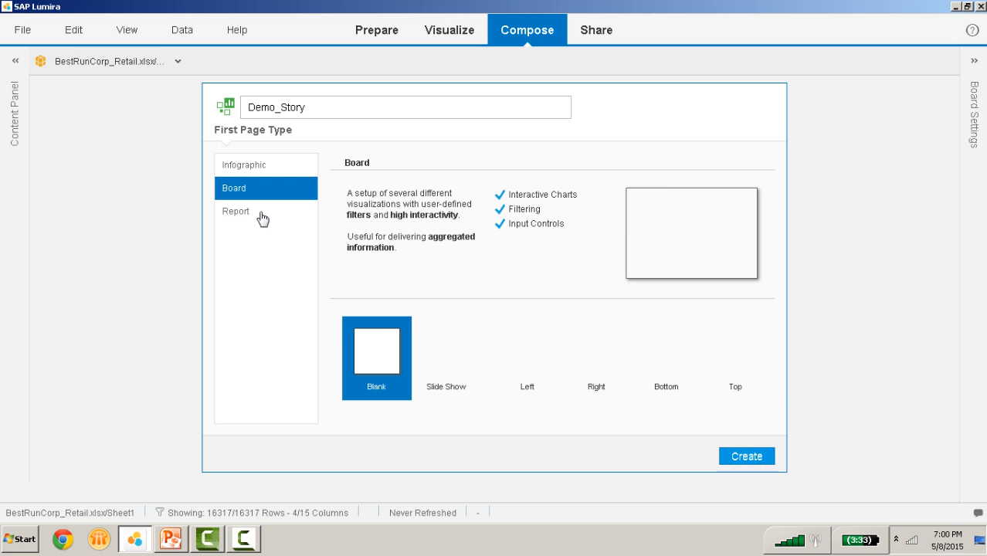
click(262, 217)
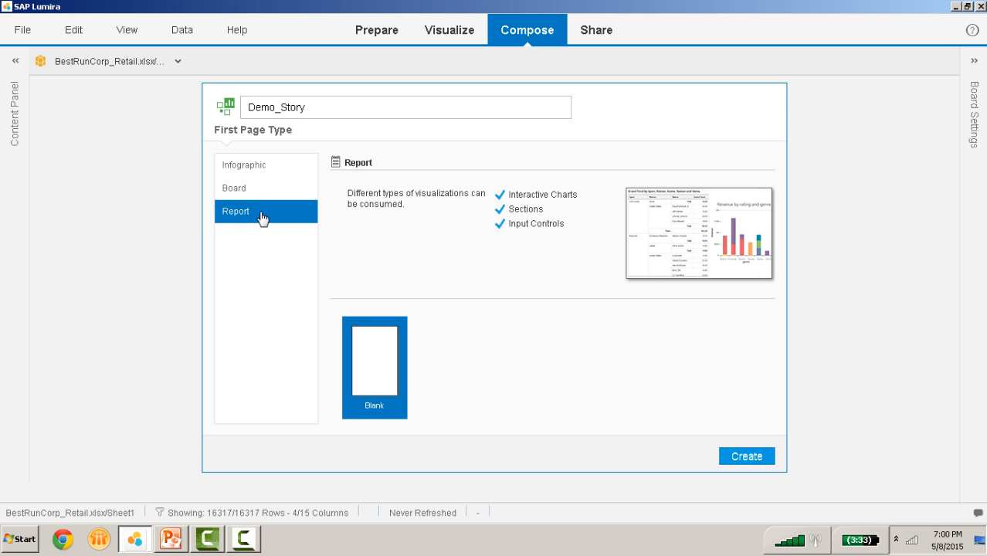
click(746, 456)
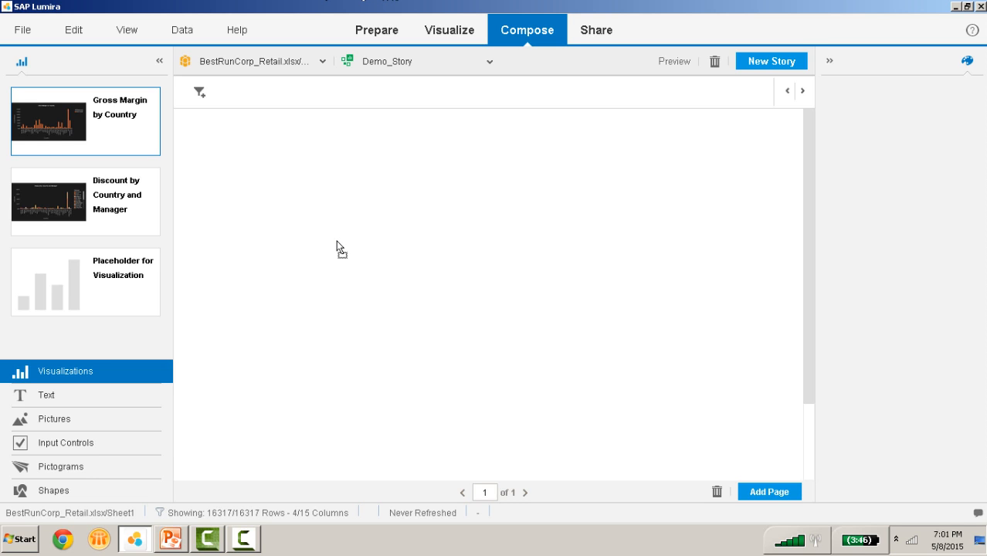
drag(85, 121, 336, 241)
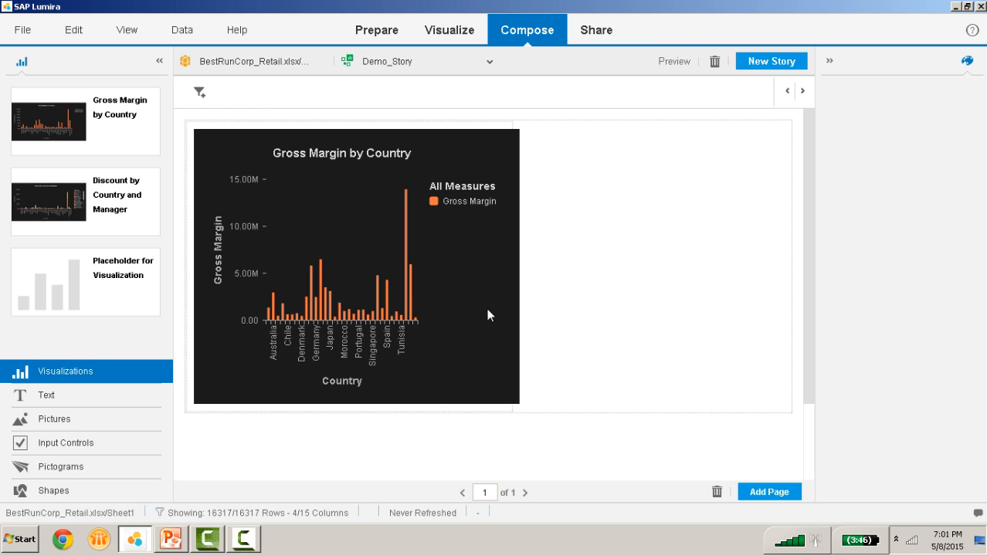
Add a blank Board page as page 2 and place the Discount by Country and Manager chart on it
click(782, 494)
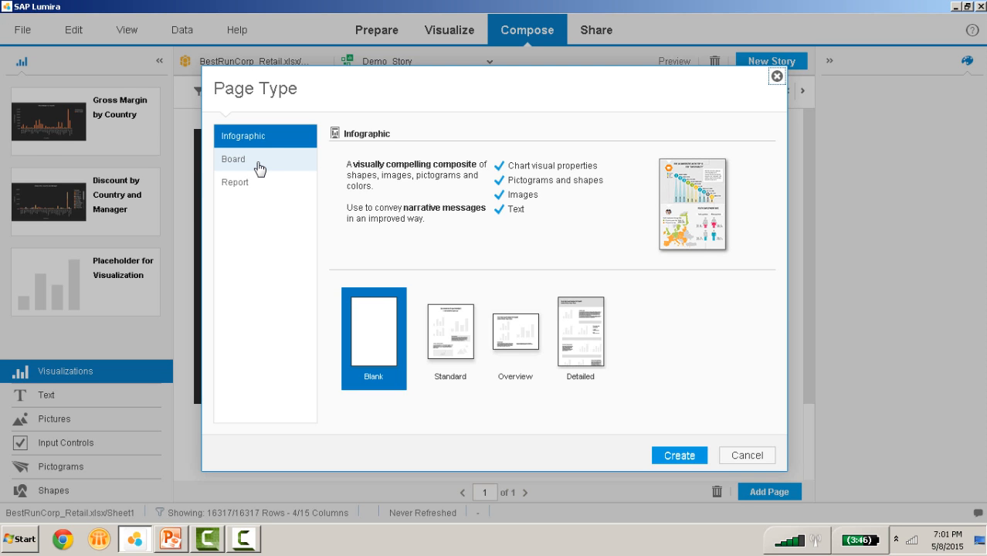
click(258, 164)
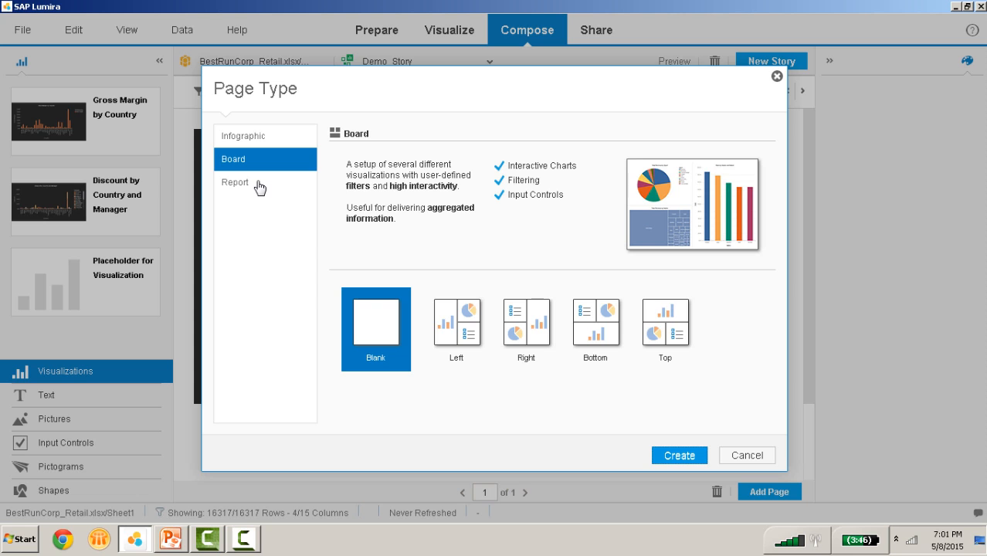
click(679, 455)
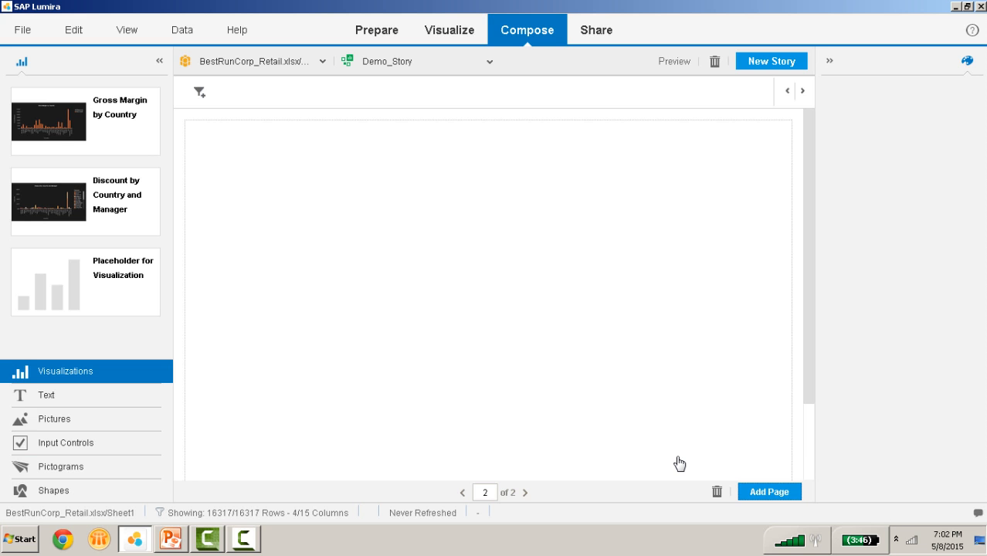
click(463, 495)
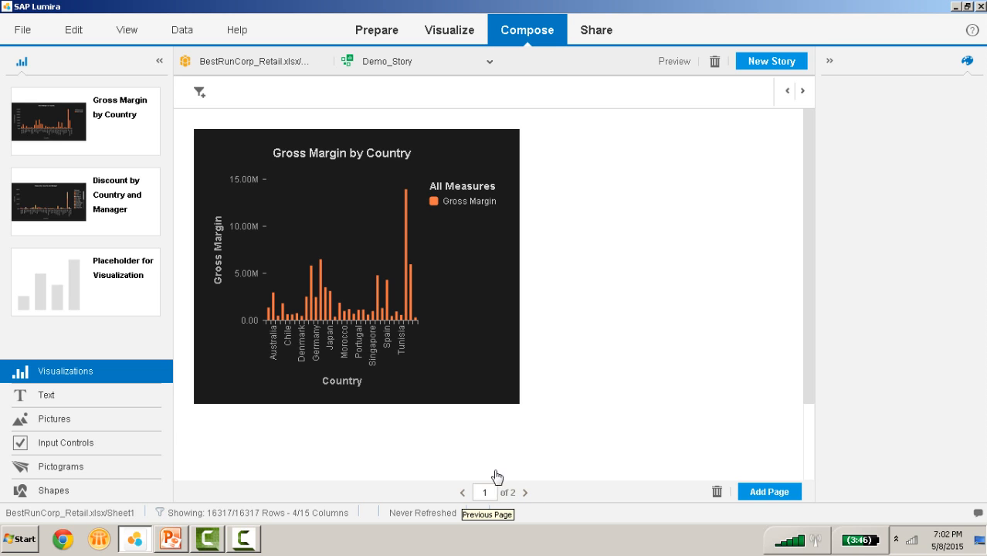
click(525, 492)
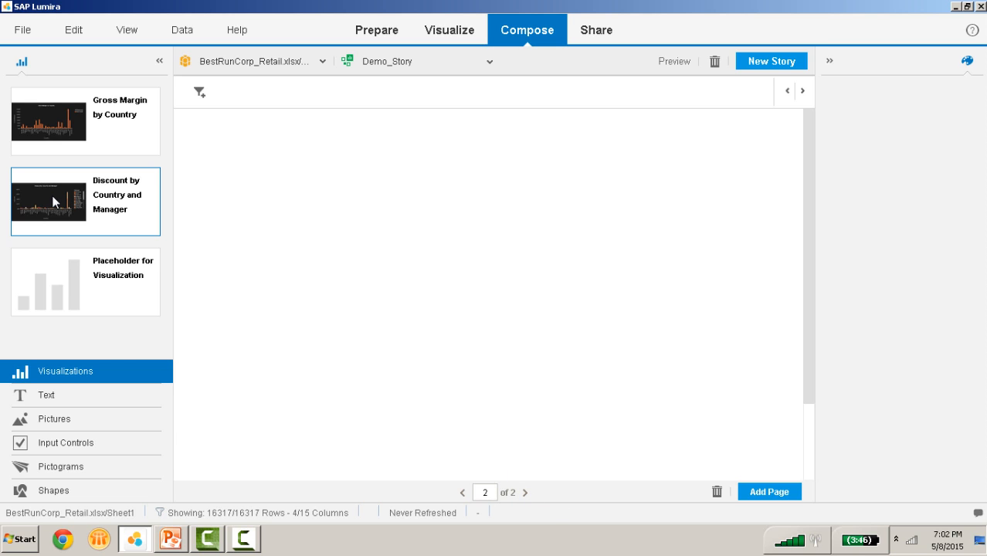
drag(54, 202, 423, 209)
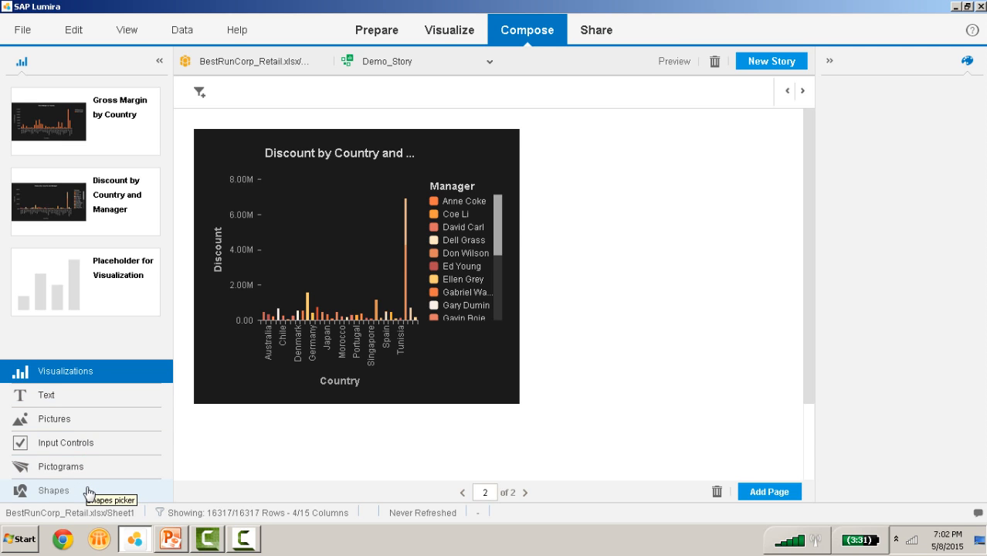
Switch to the Share room and review the stories and visualizations available for exporting or publishing
click(602, 34)
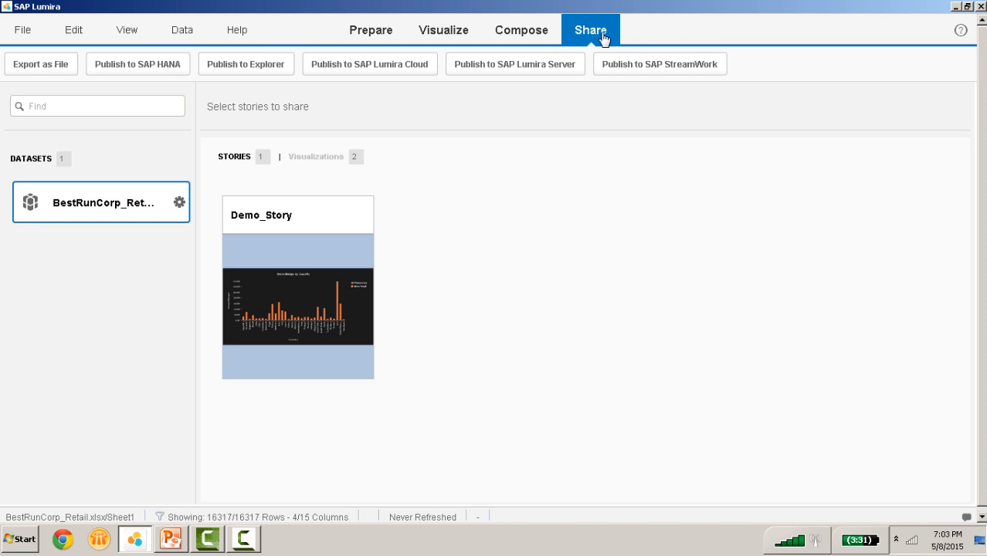
click(49, 72)
click(315, 158)
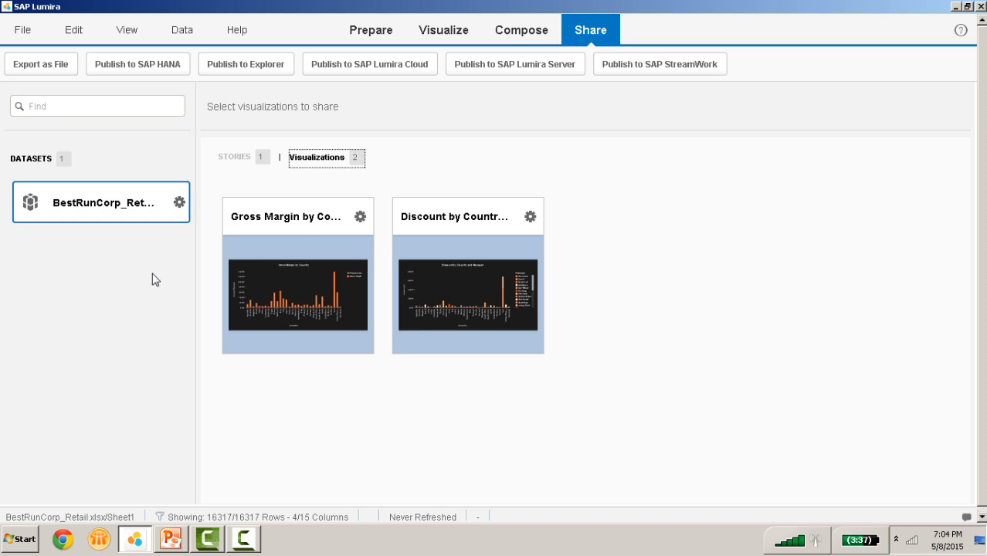
click(444, 72)
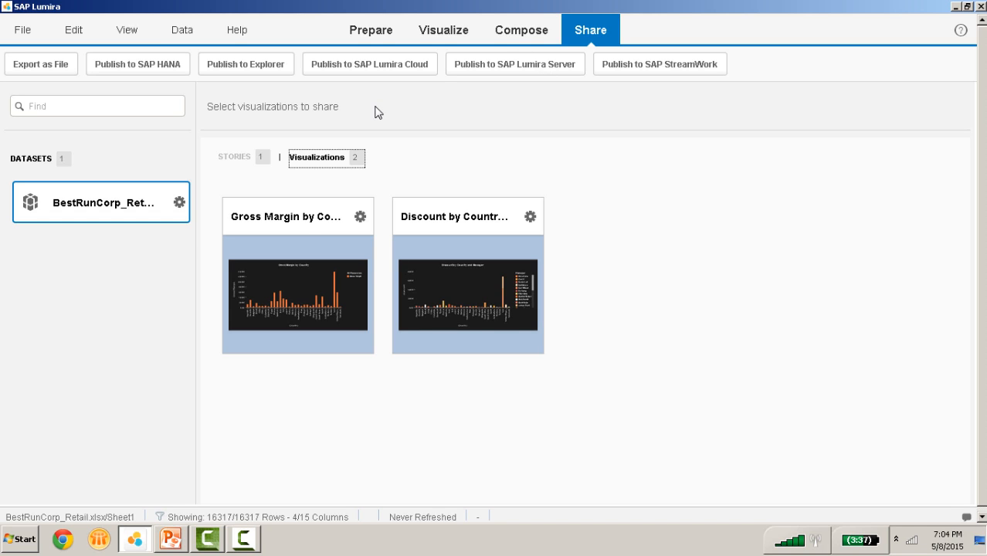